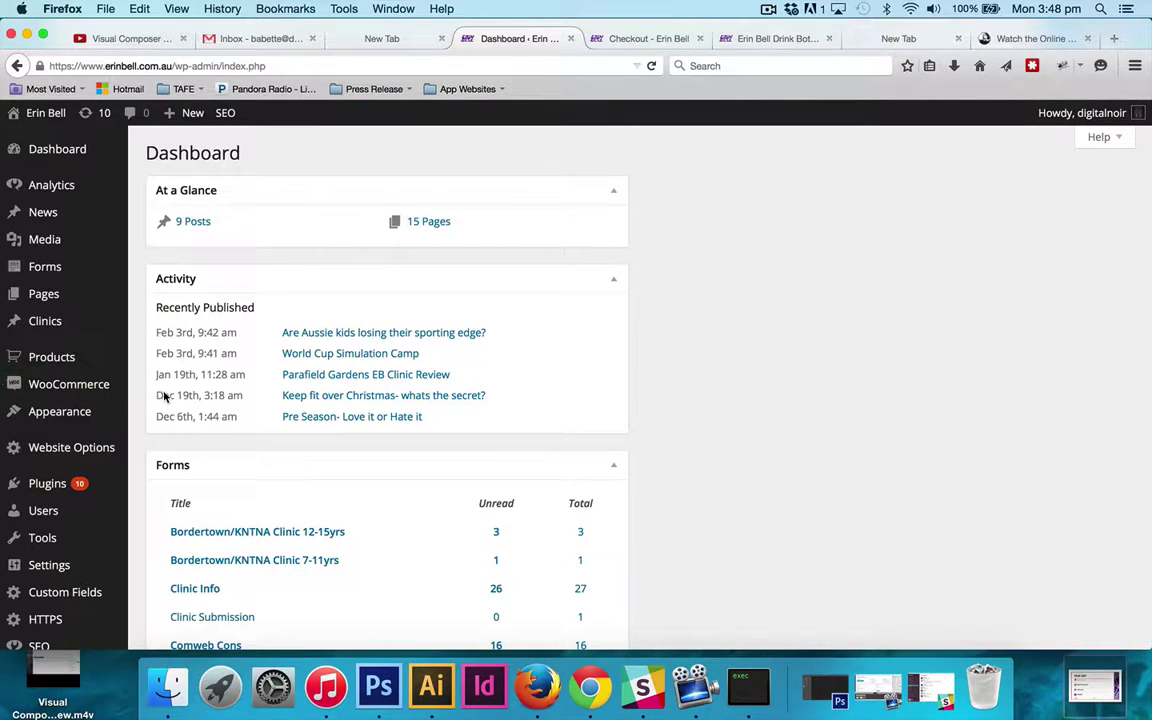
Step: Open this month's sales report from the WooCommerce Status summary on the dashboard
mouse_move(105, 385)
scroll(716, 440, down, 10)
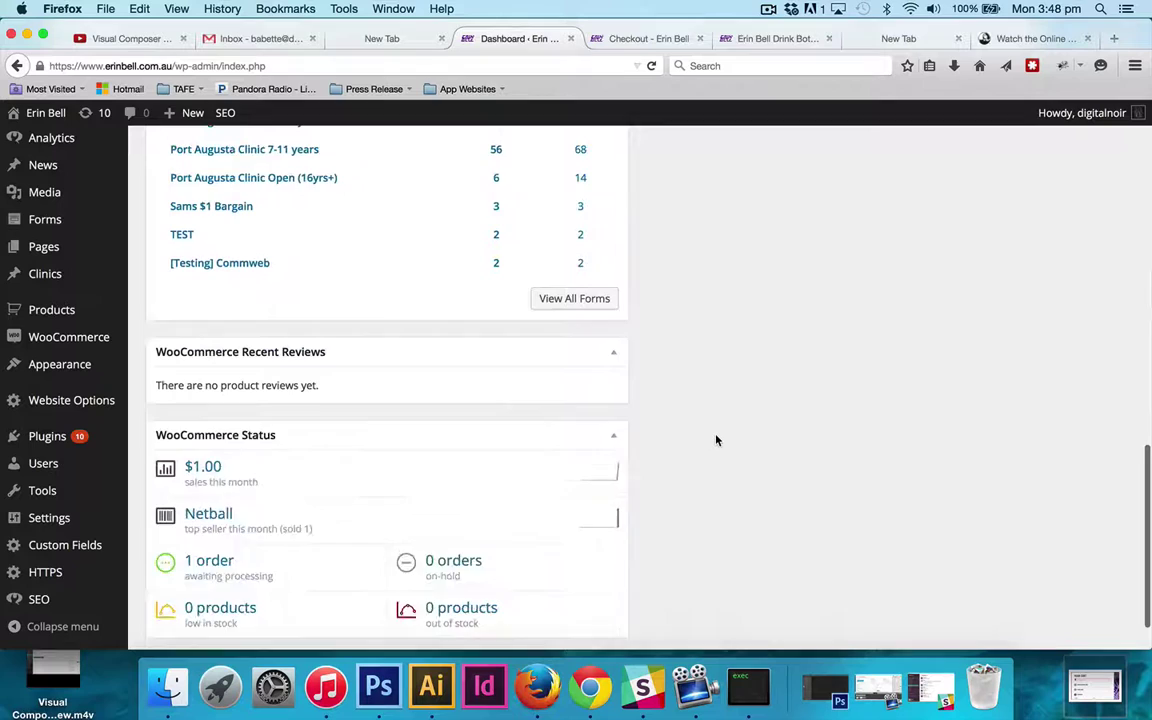
scroll(716, 440, down, 2)
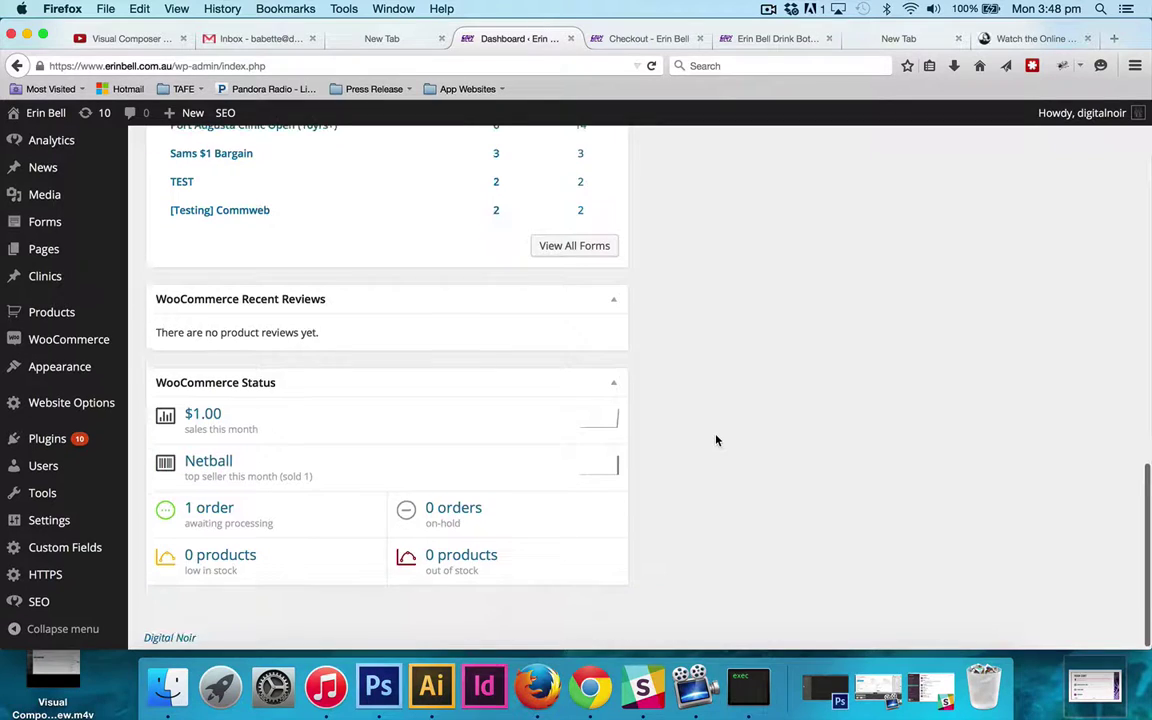
click(214, 414)
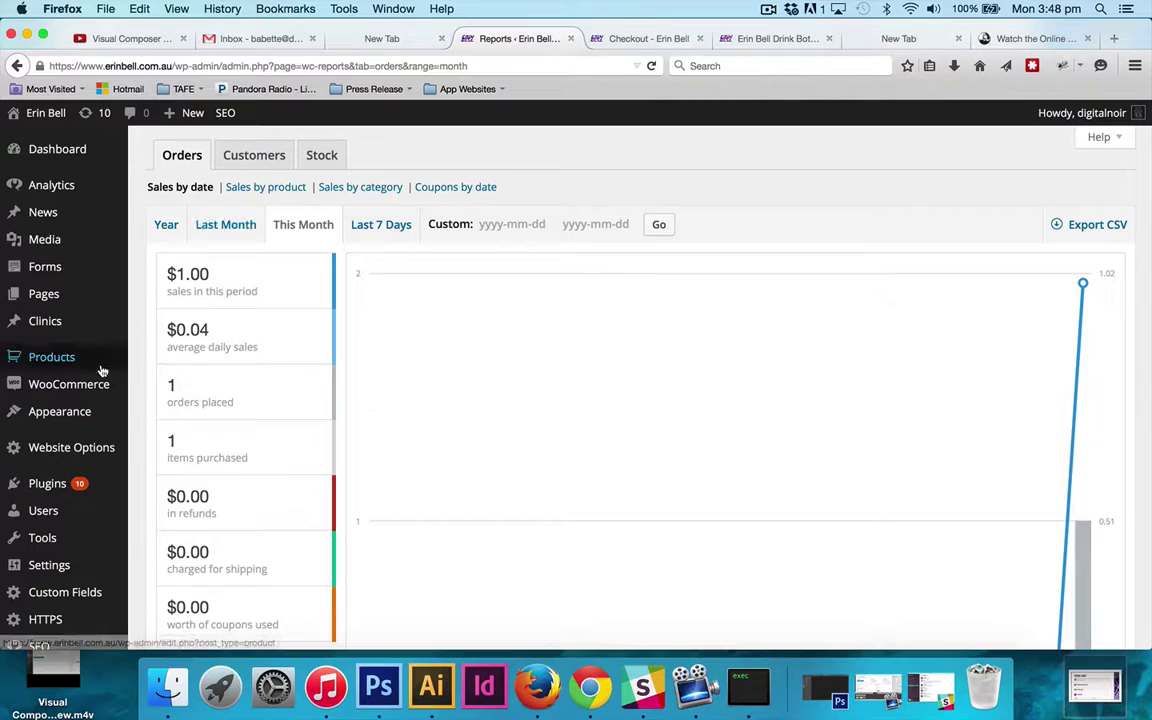
mouse_move(64, 392)
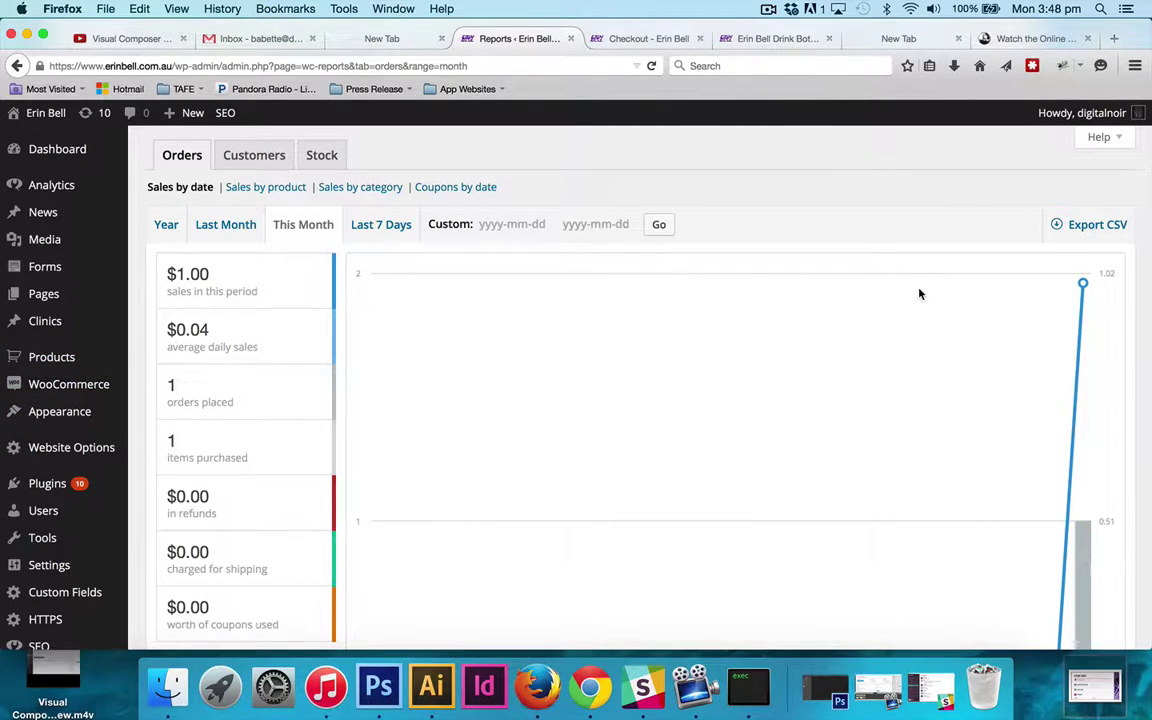
scroll(920, 294, down, 1)
scroll(920, 294, up, 1)
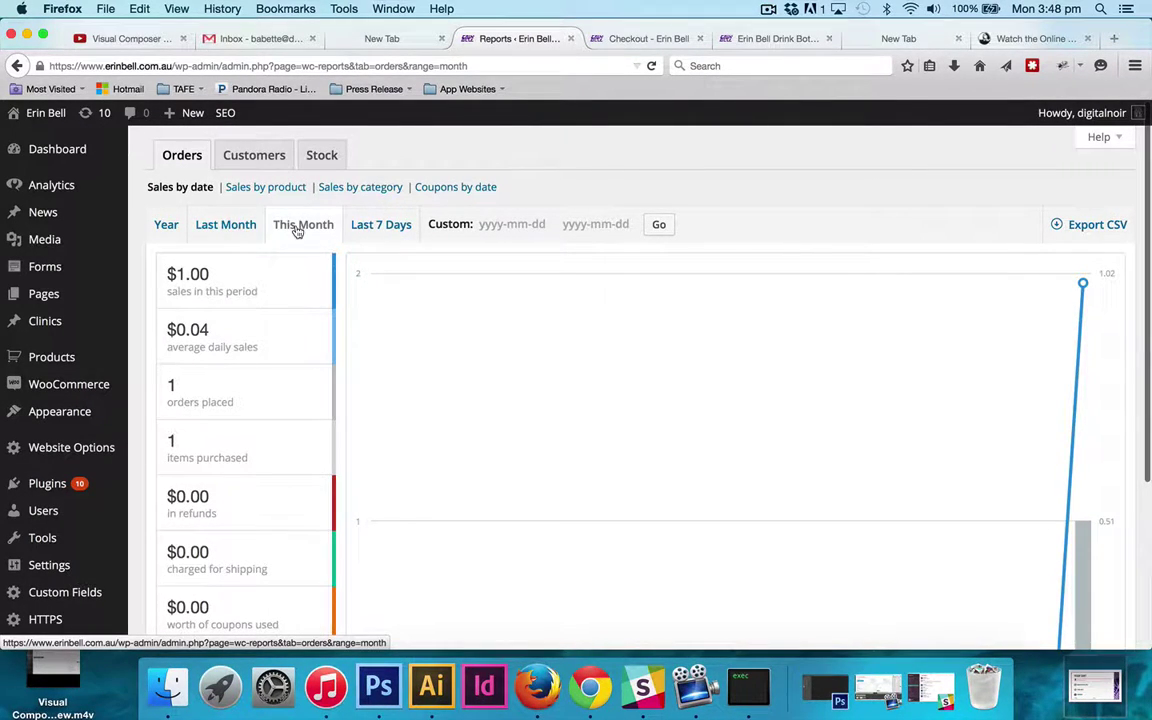
Step: View the sales-by-date report for last month, the year and the last 7 days, examining the seven-day summary figures and chart
click(252, 228)
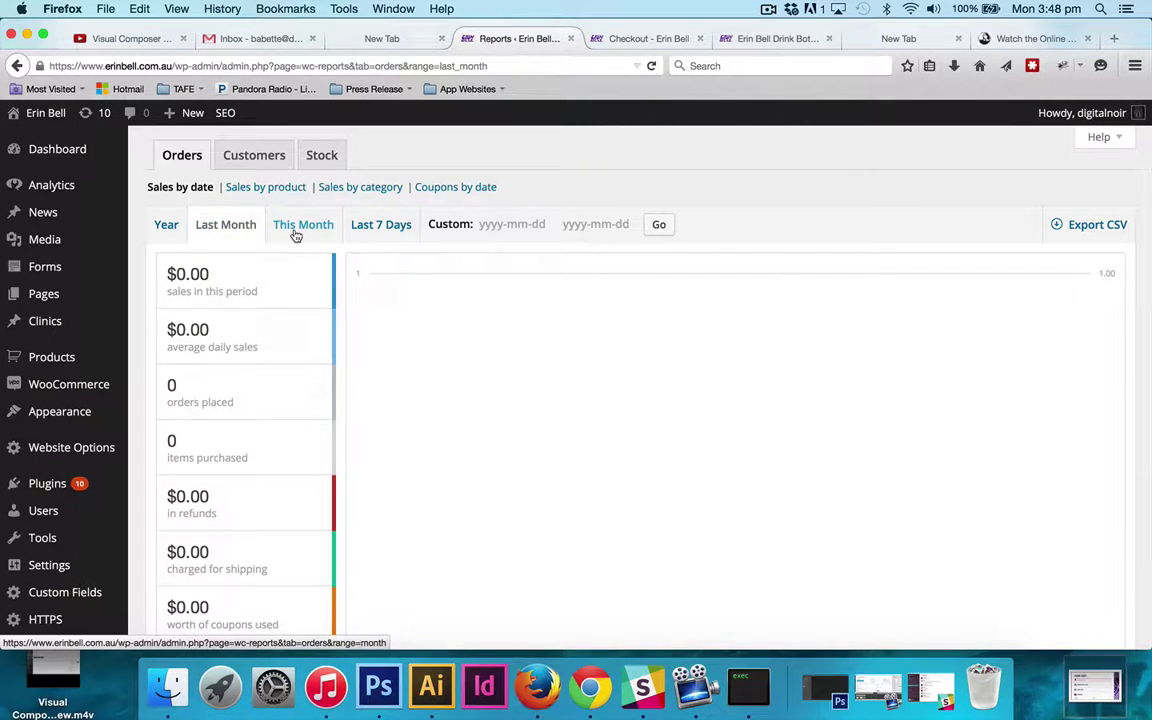
click(168, 226)
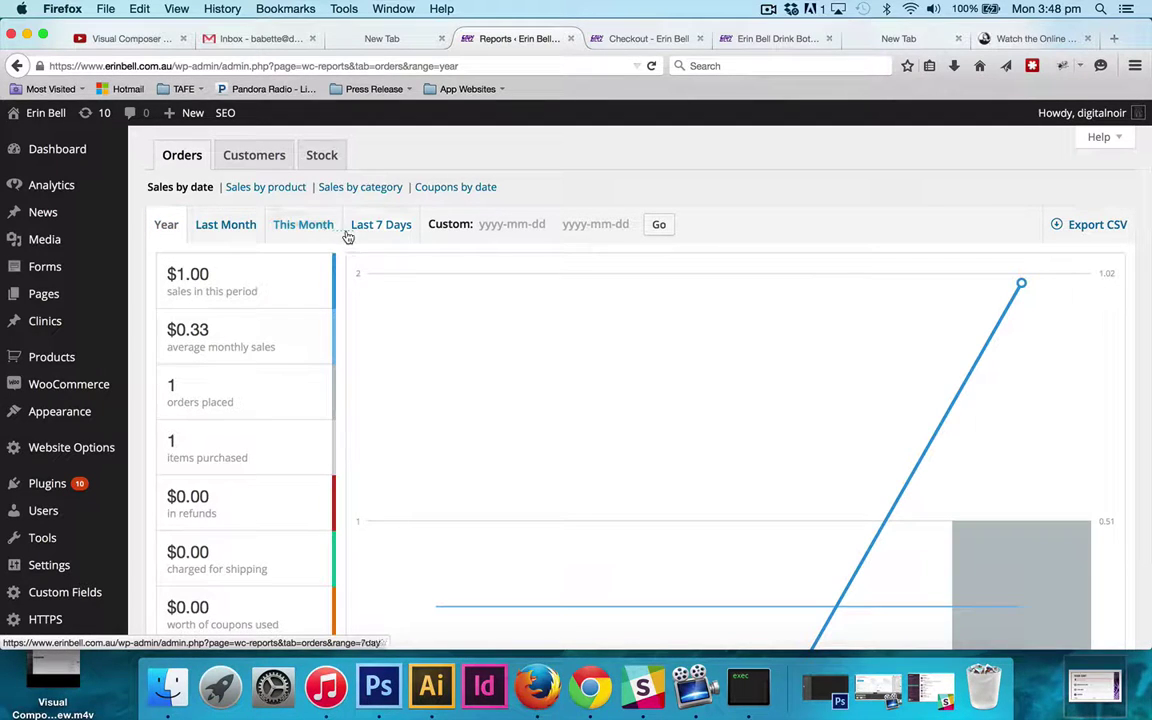
click(398, 226)
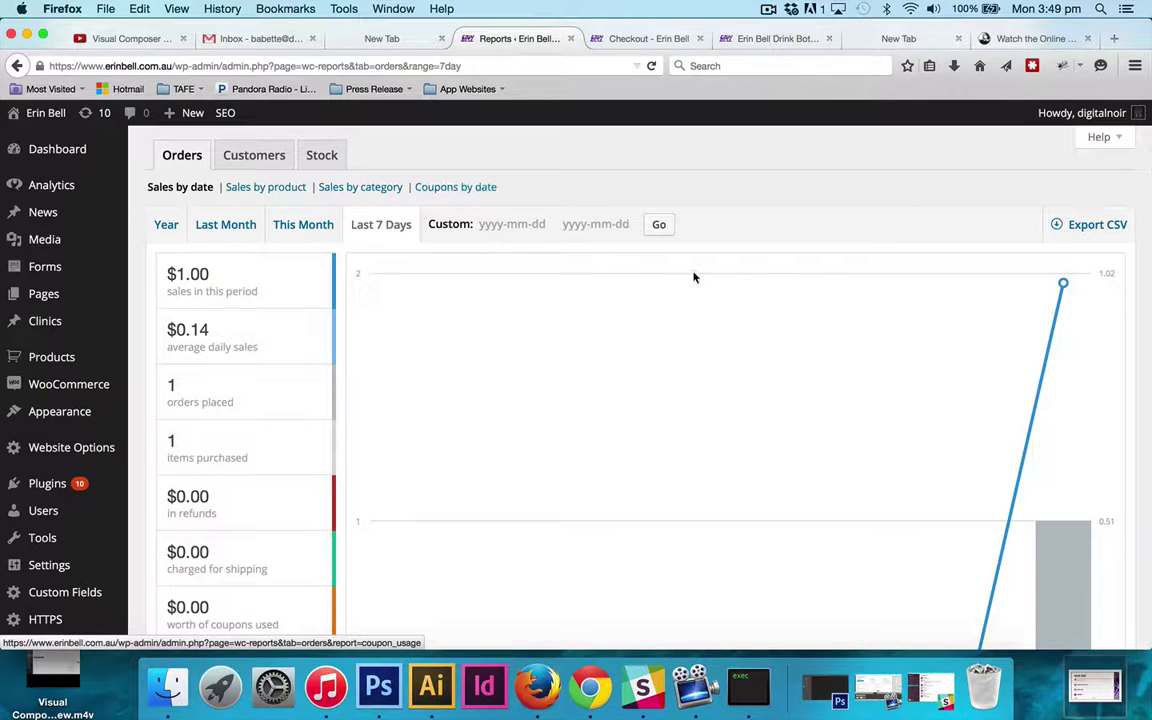
scroll(391, 298, down, 3)
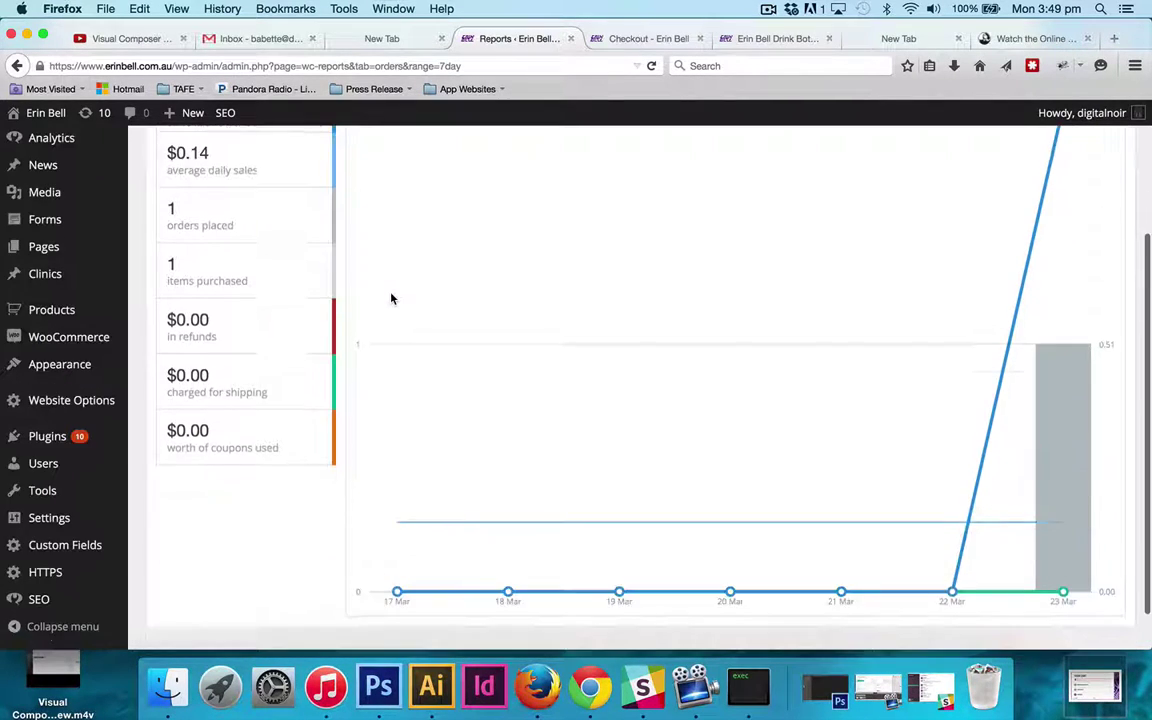
scroll(391, 298, up, 3)
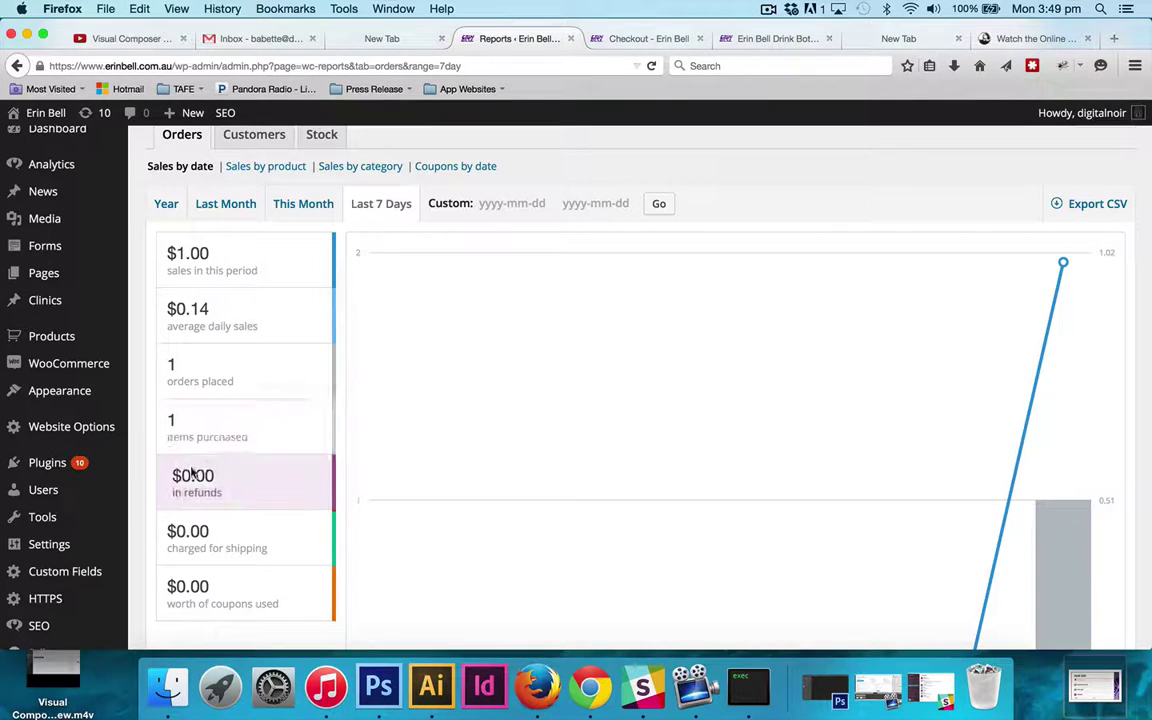
scroll(201, 453, down, 1)
scroll(201, 453, down, 2)
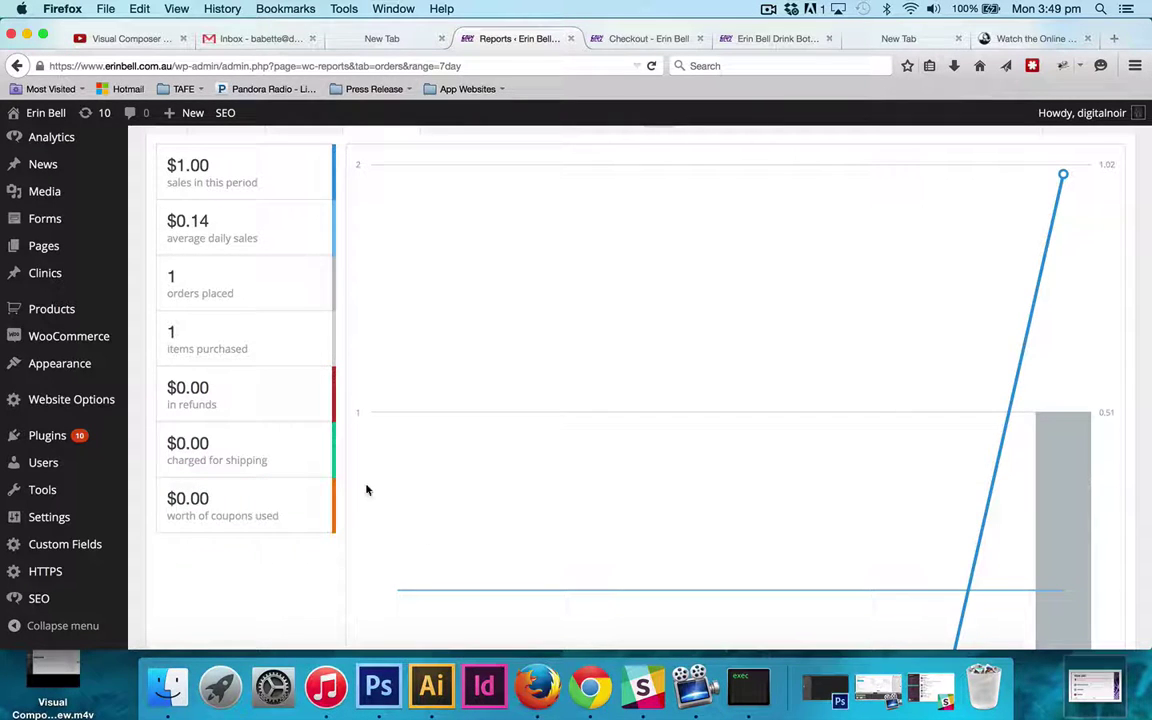
scroll(366, 490, up, 2)
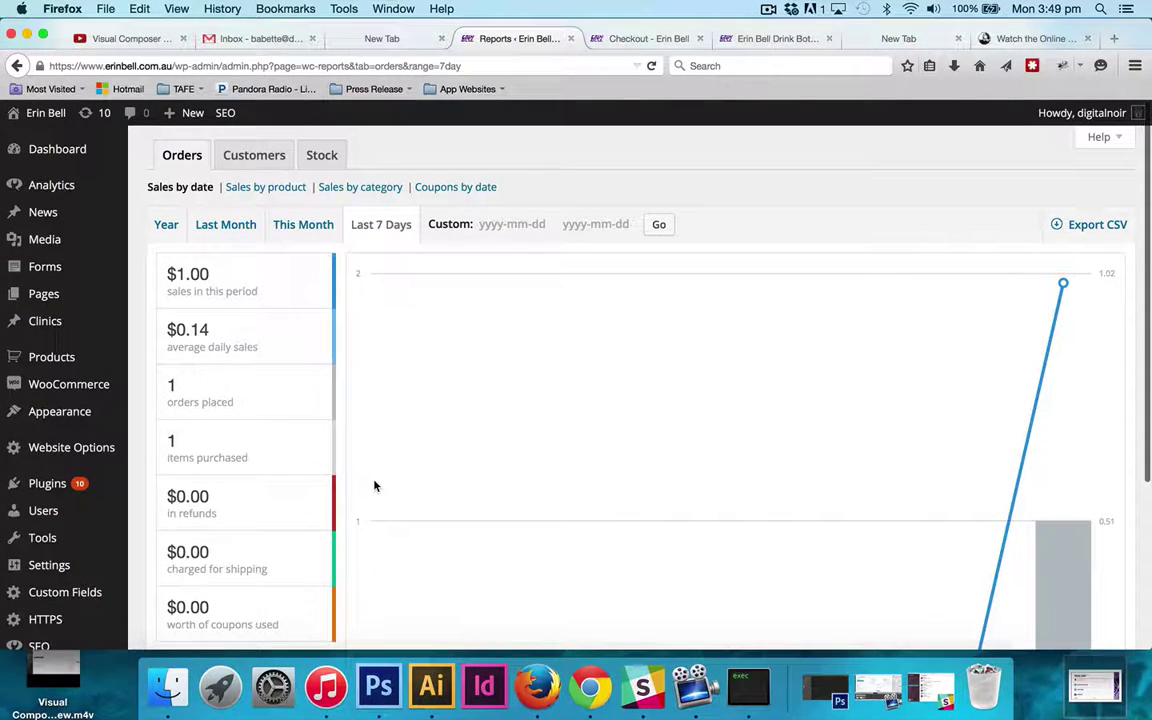
click(659, 224)
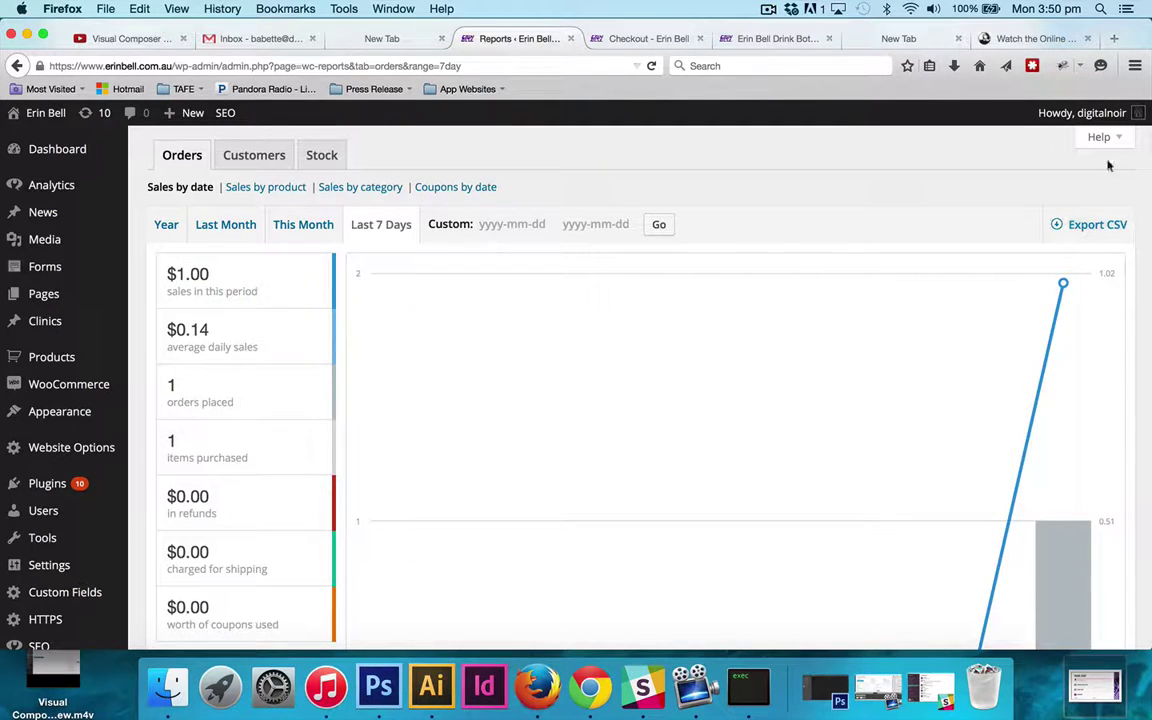
Step: Open the Customers vs. Guests report and examine its signups, sales split and seven-day chart
click(262, 160)
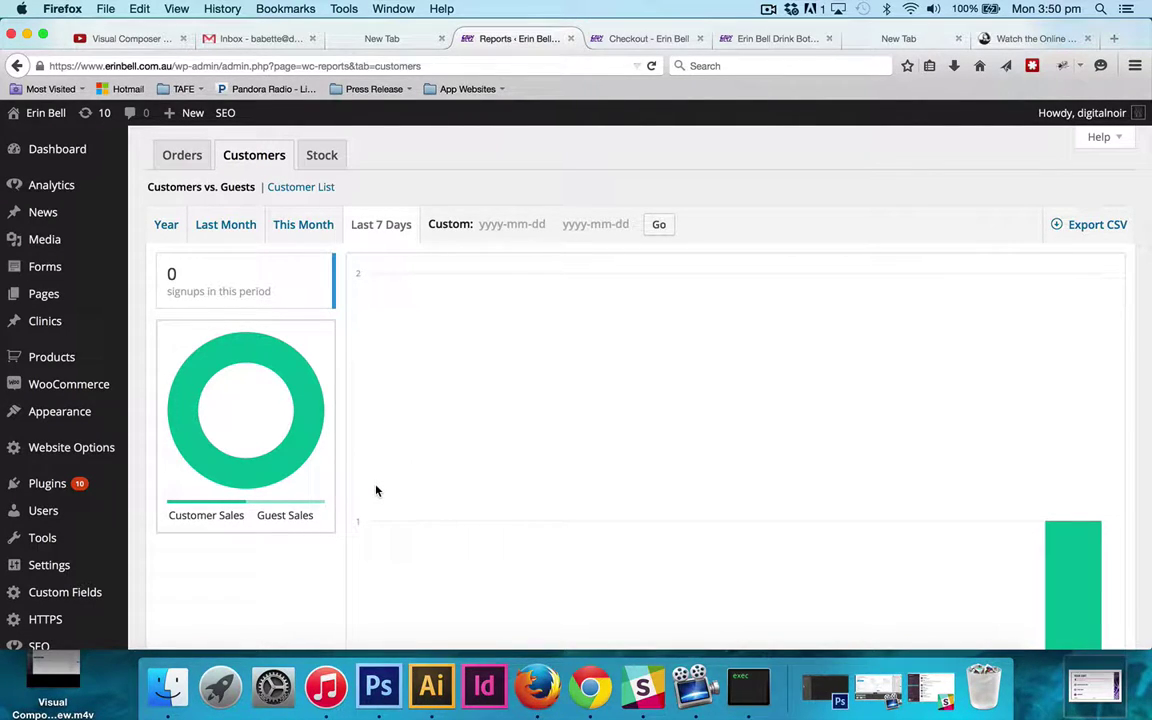
scroll(376, 490, down, 4)
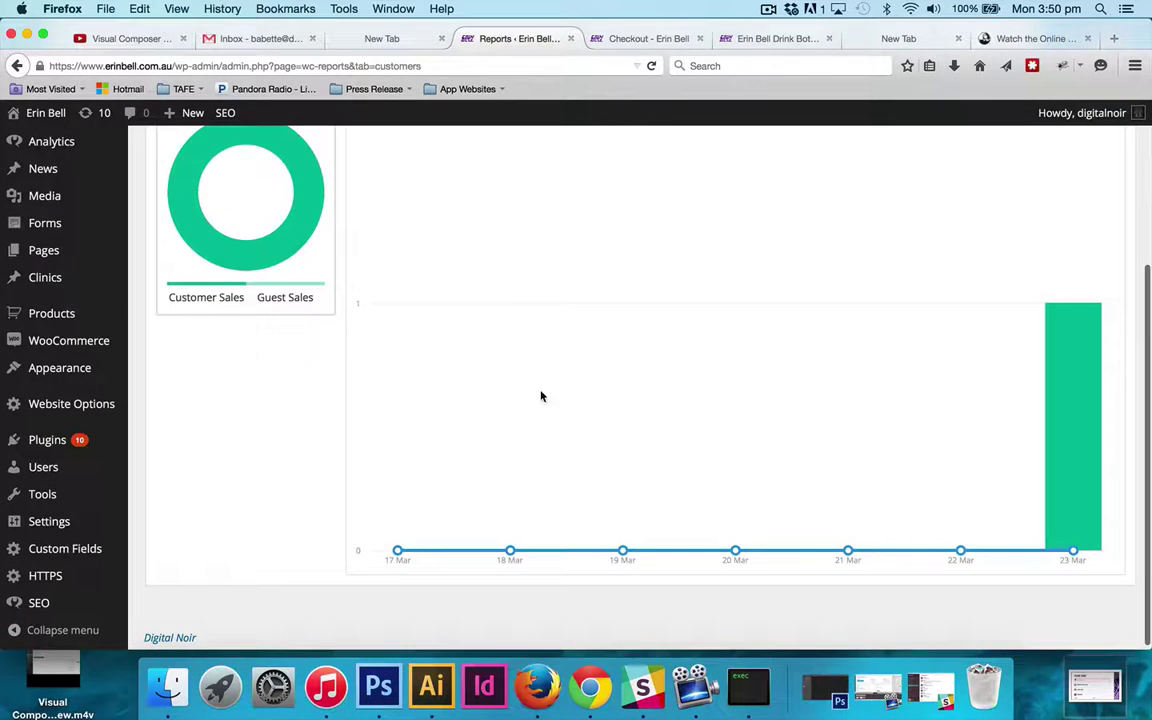
scroll(541, 396, up, 4)
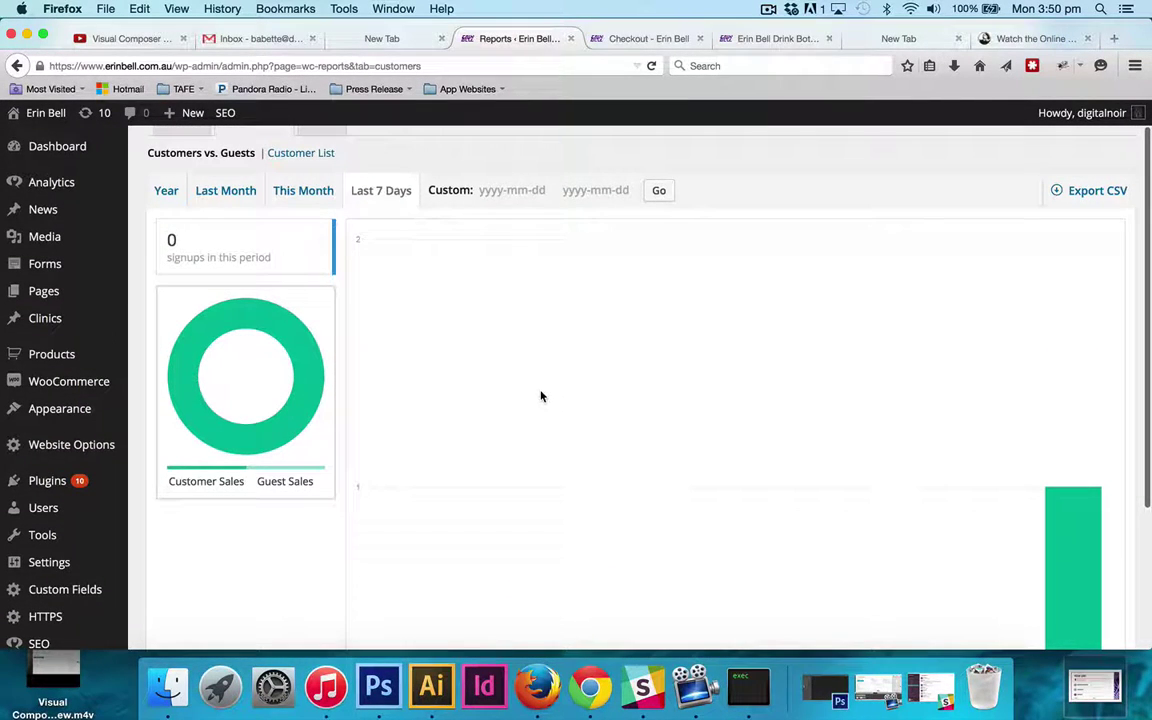
scroll(541, 396, down, 3)
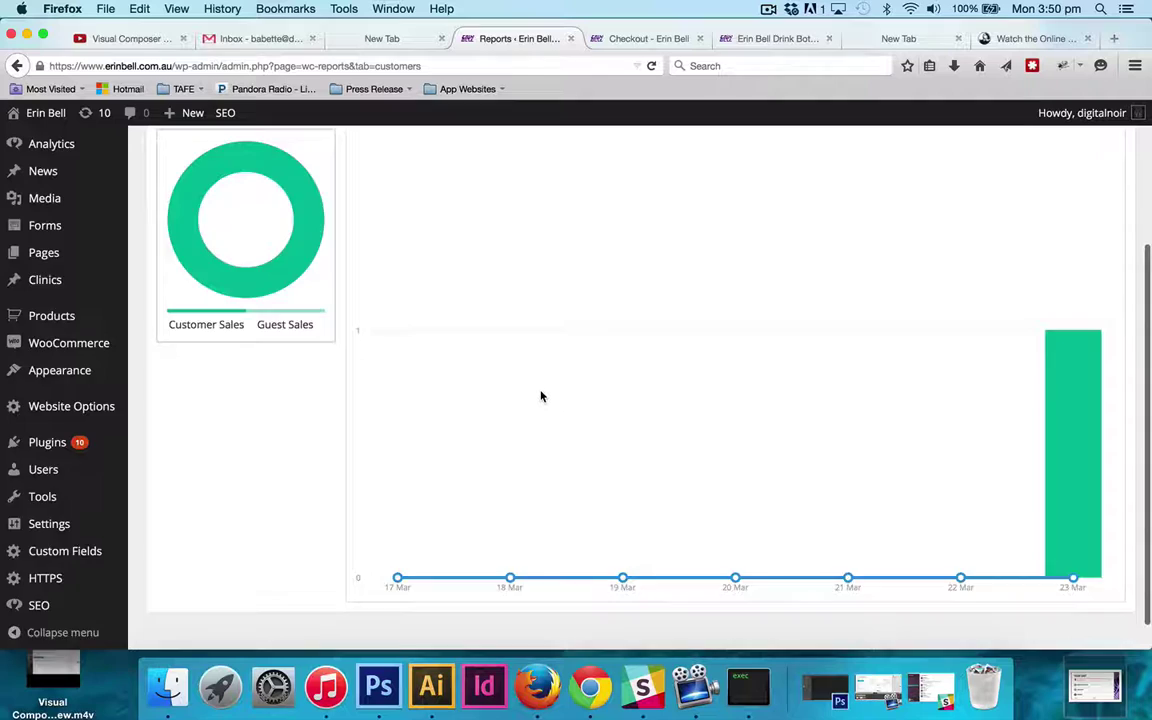
scroll(541, 396, up, 4)
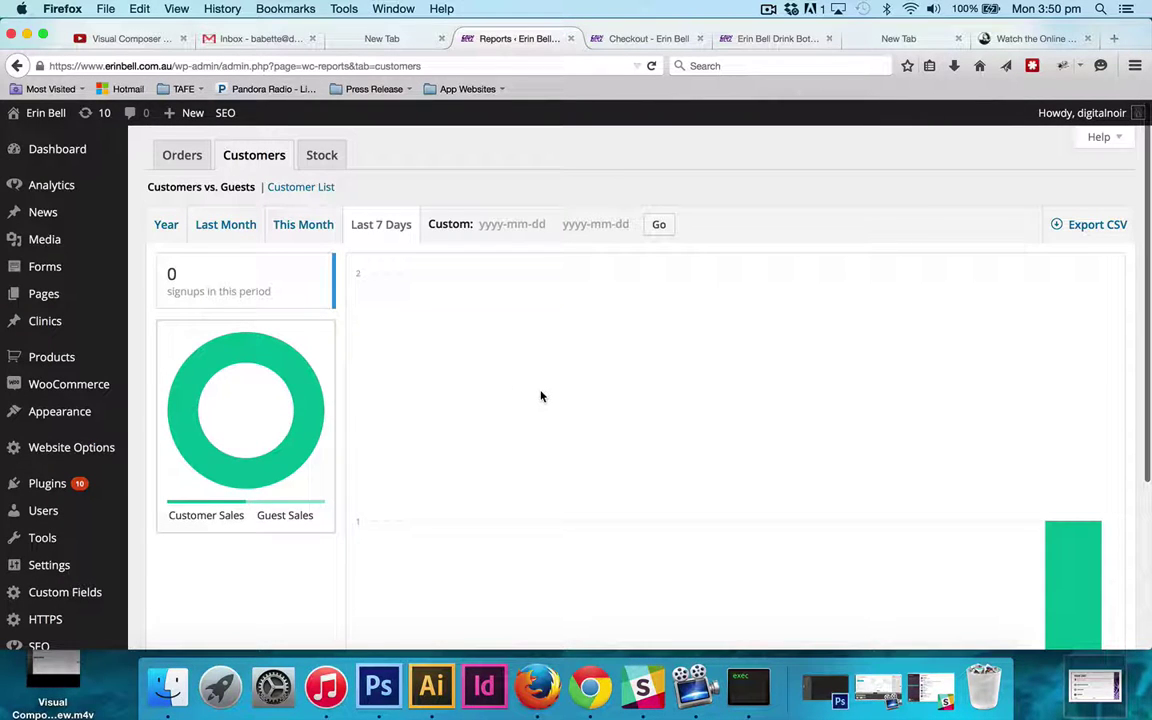
scroll(541, 396, down, 1)
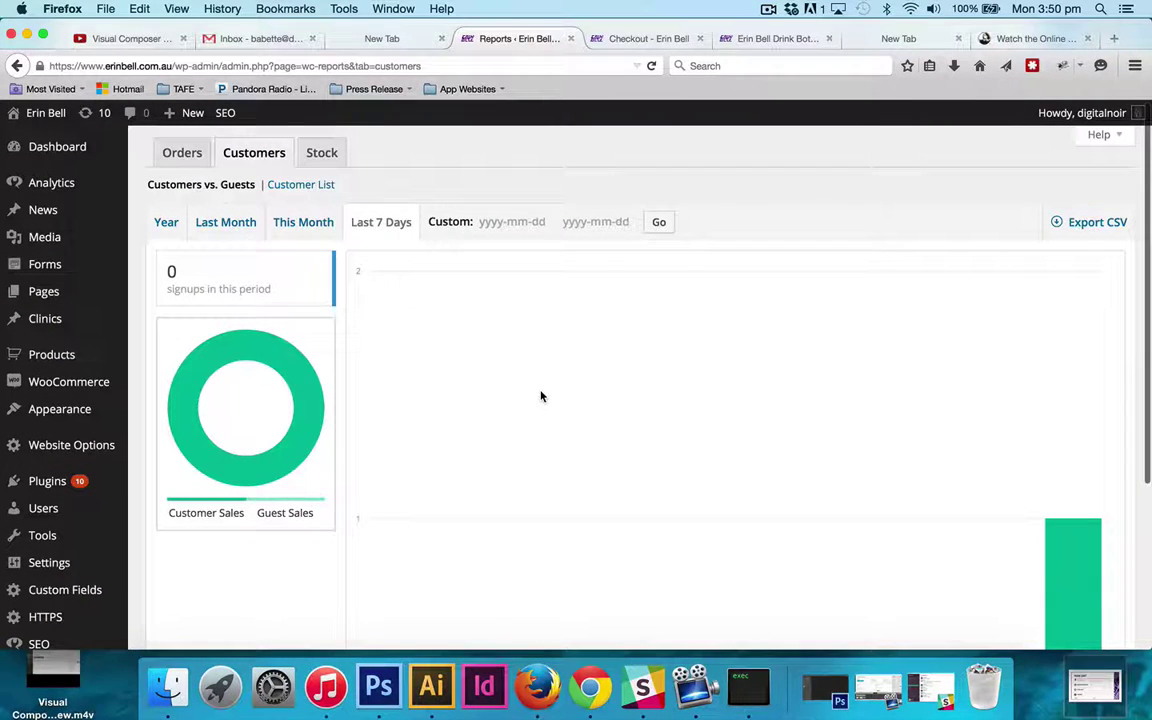
Step: Check the low-in-stock report and return to the sales-by-date orders report
click(324, 151)
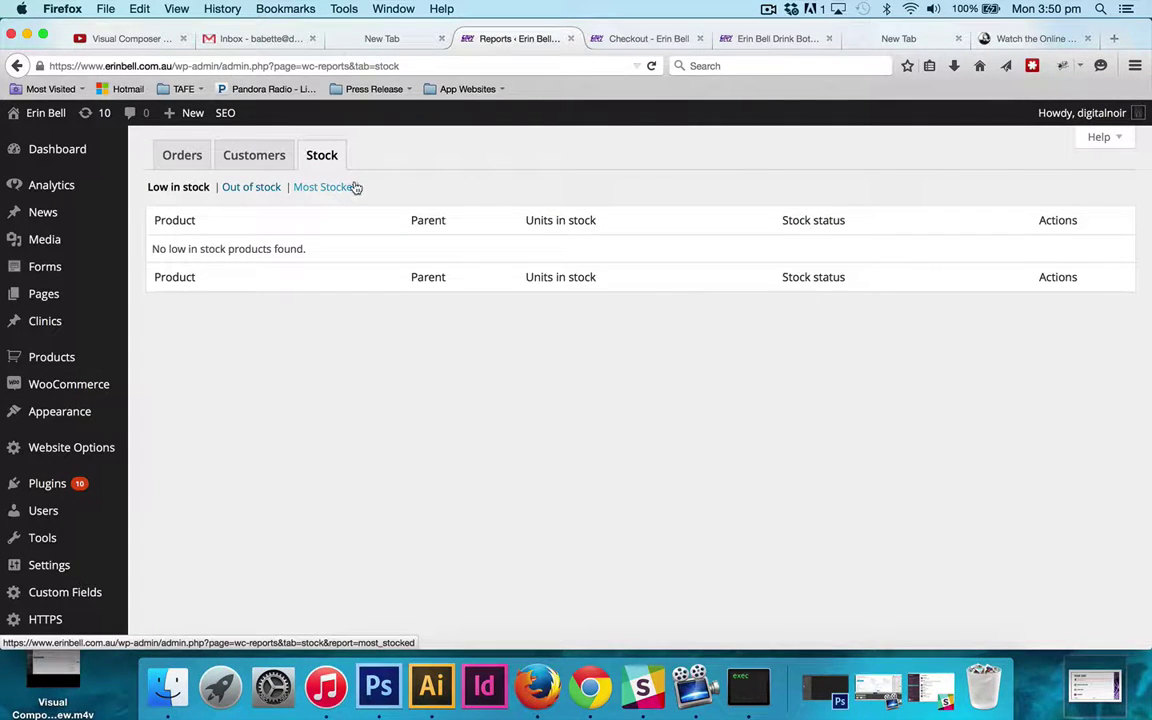
click(183, 158)
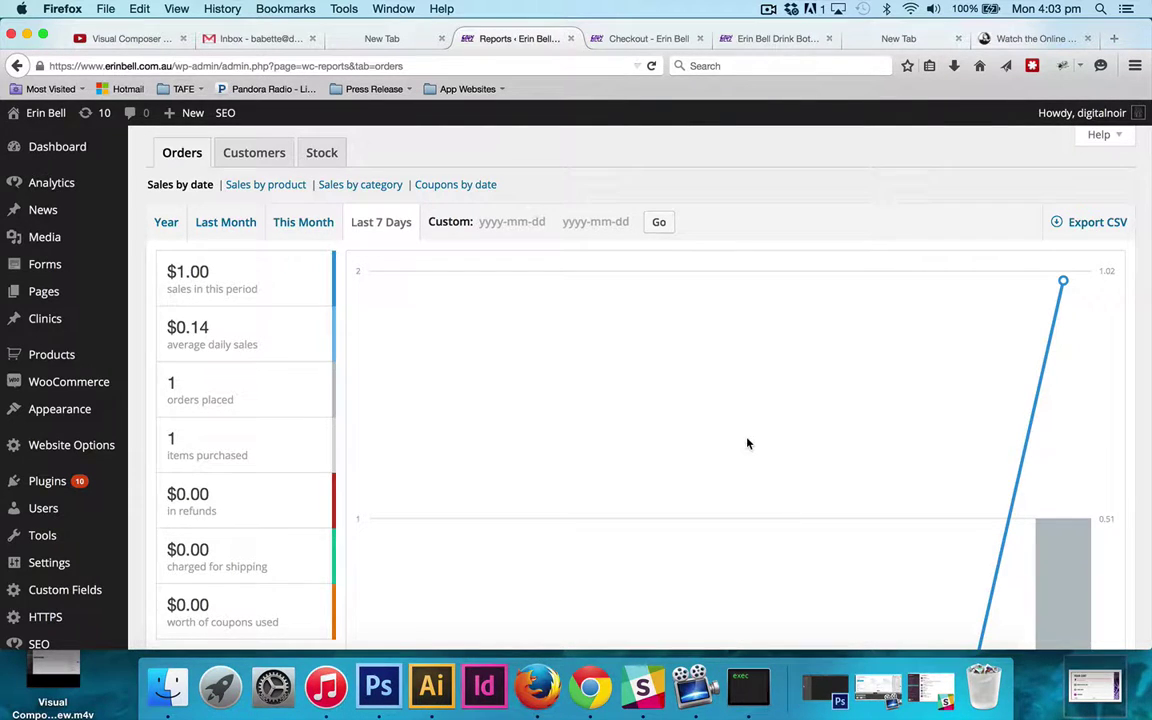
scroll(747, 443, down, 3)
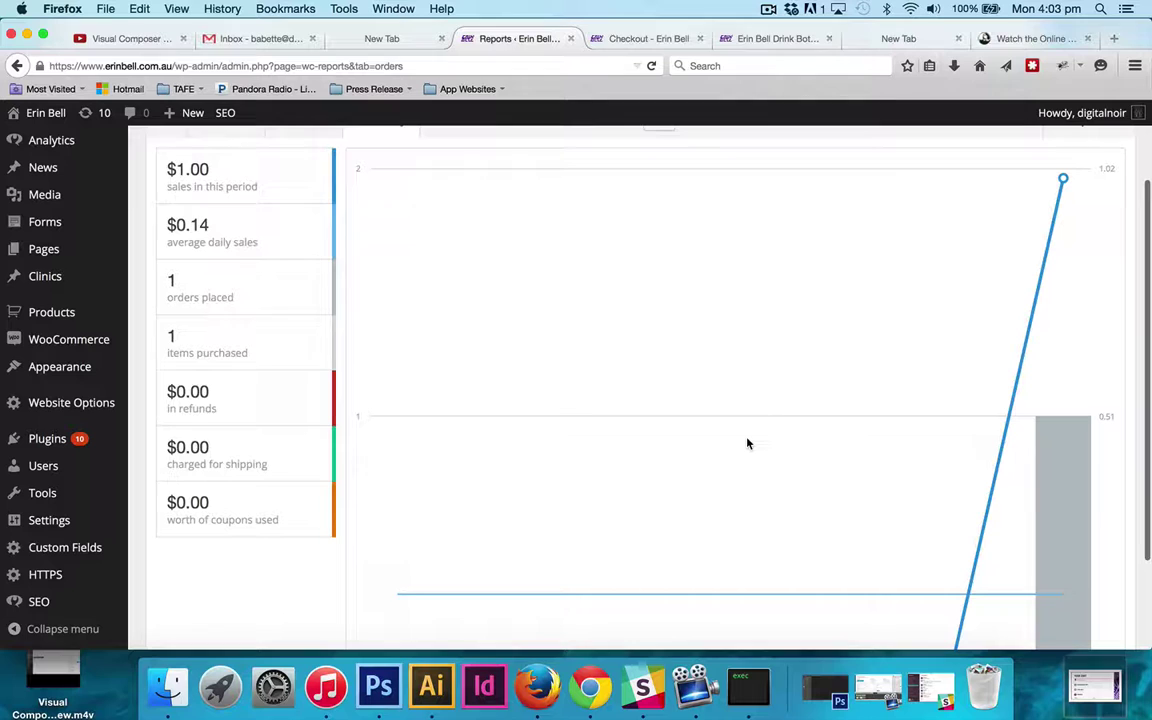
scroll(747, 443, down, 2)
scroll(747, 443, up, 4)
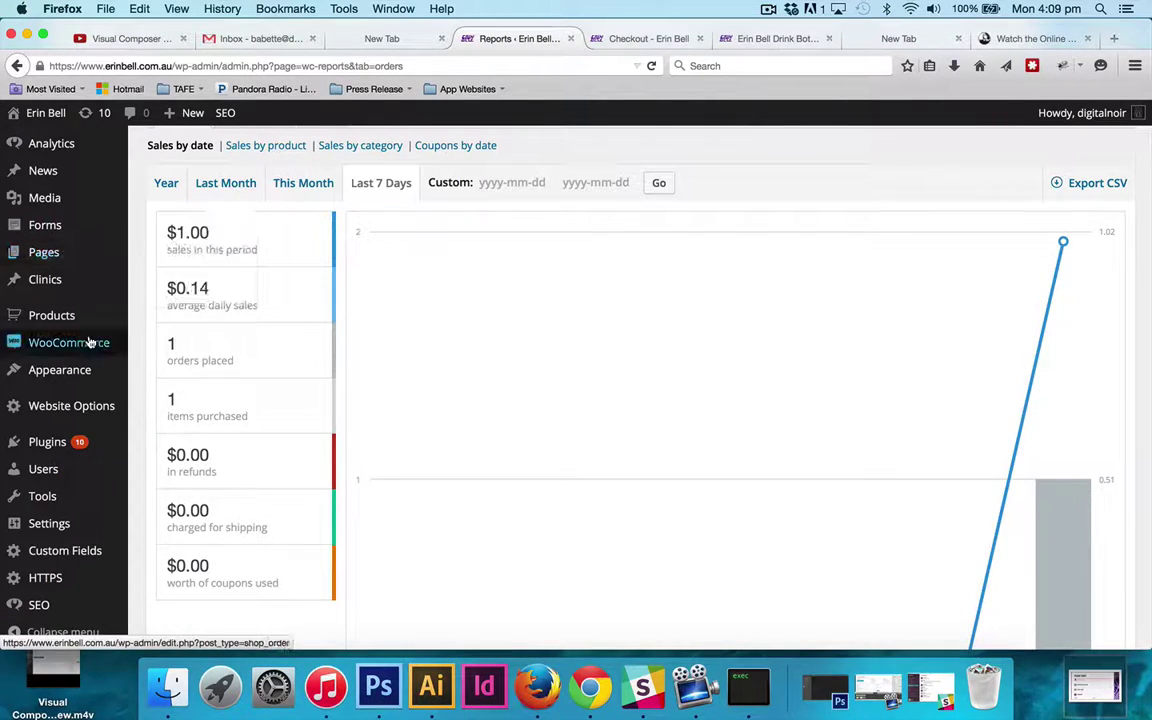
Step: Go to the WooCommerce order list and open the $1.00 order dated 2015/03/23 for editing
mouse_move(90, 343)
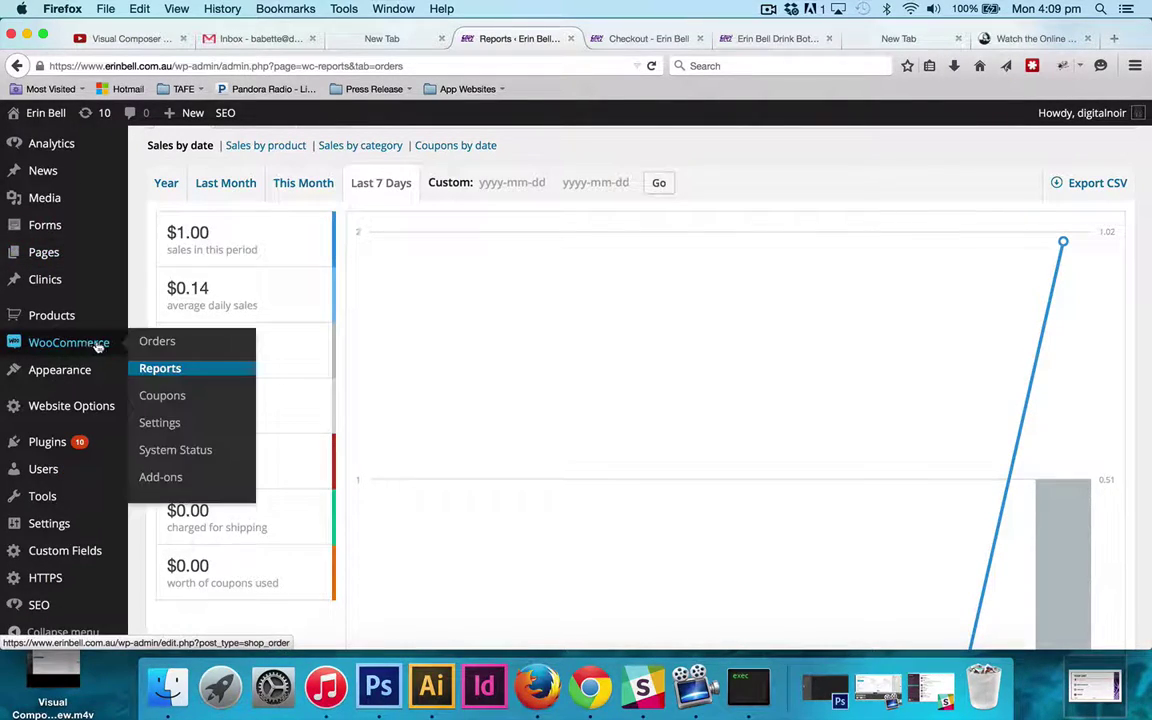
click(190, 341)
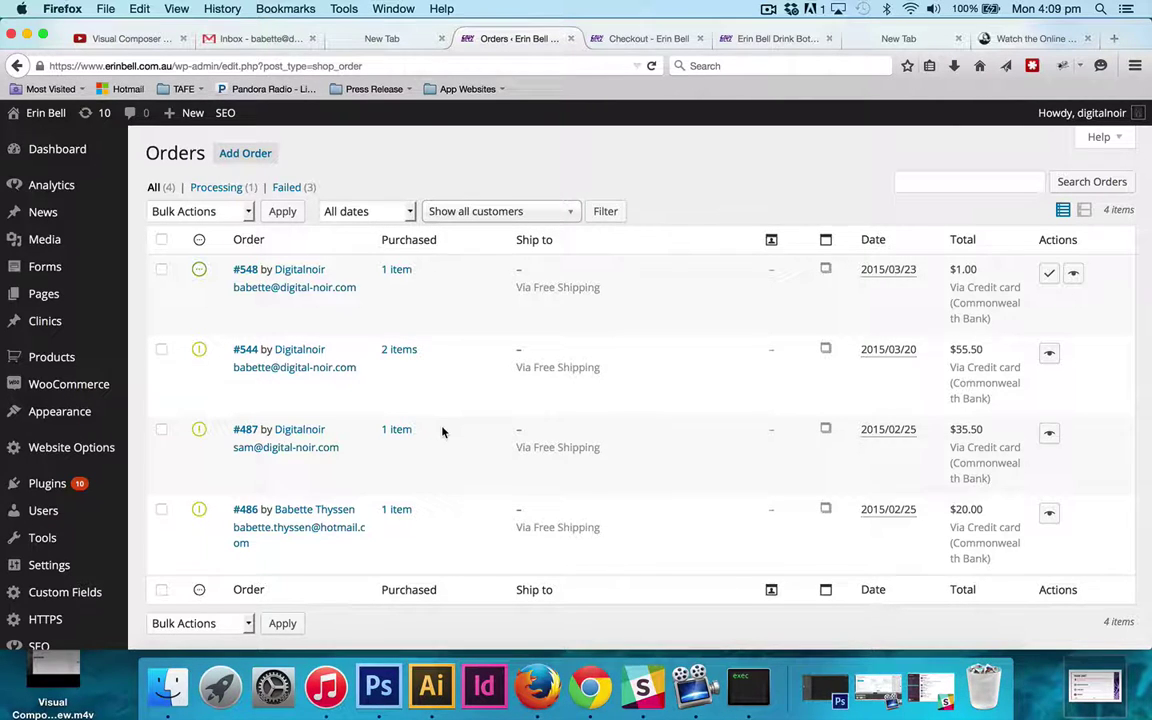
mouse_move(300, 268)
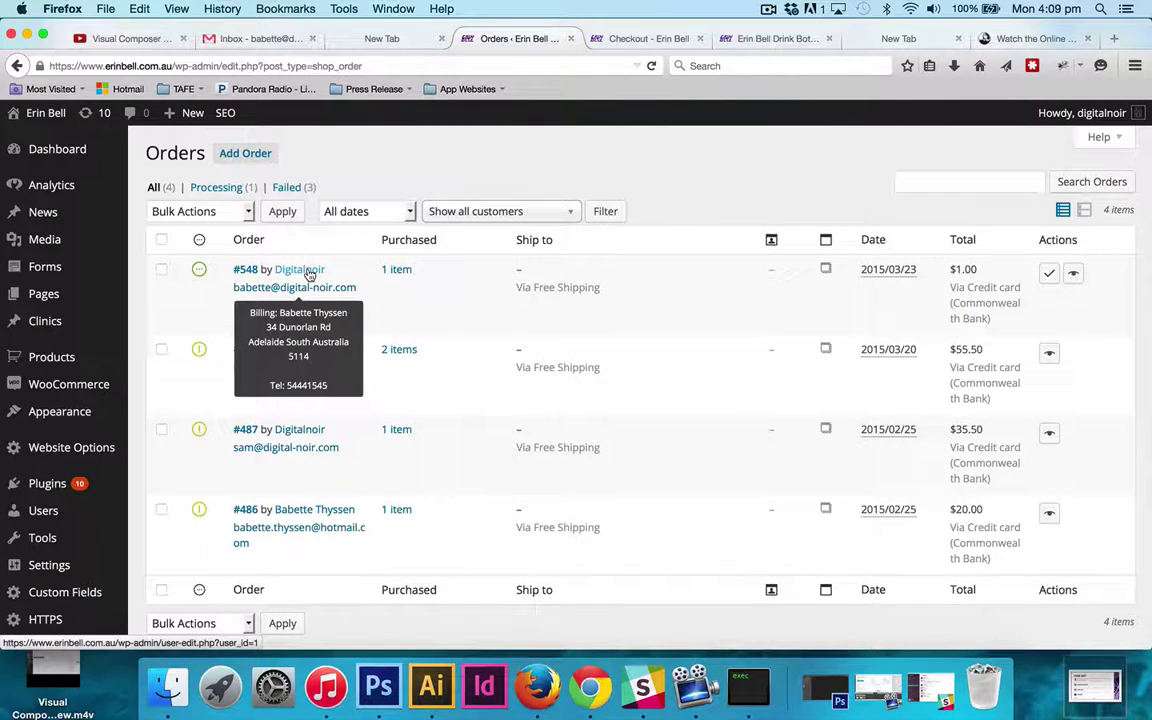
click(238, 276)
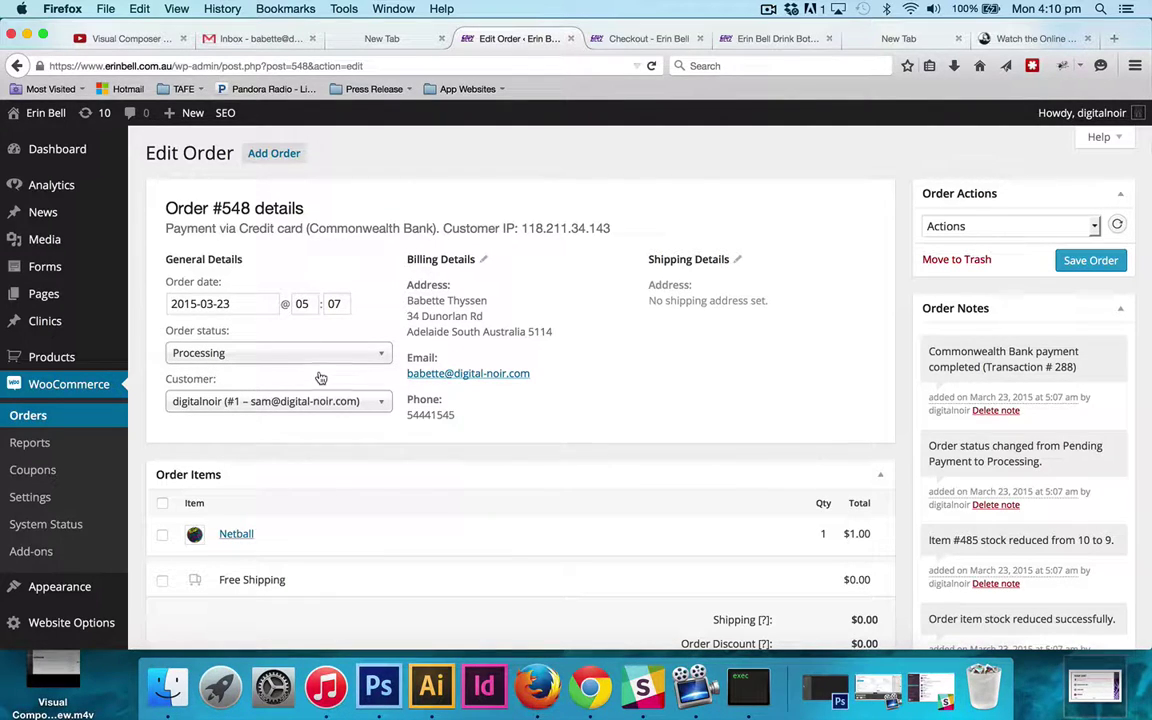
Step: Review the available order statuses and the order's item list, leaving the status as Processing and the Order Items section collapsed
click(290, 360)
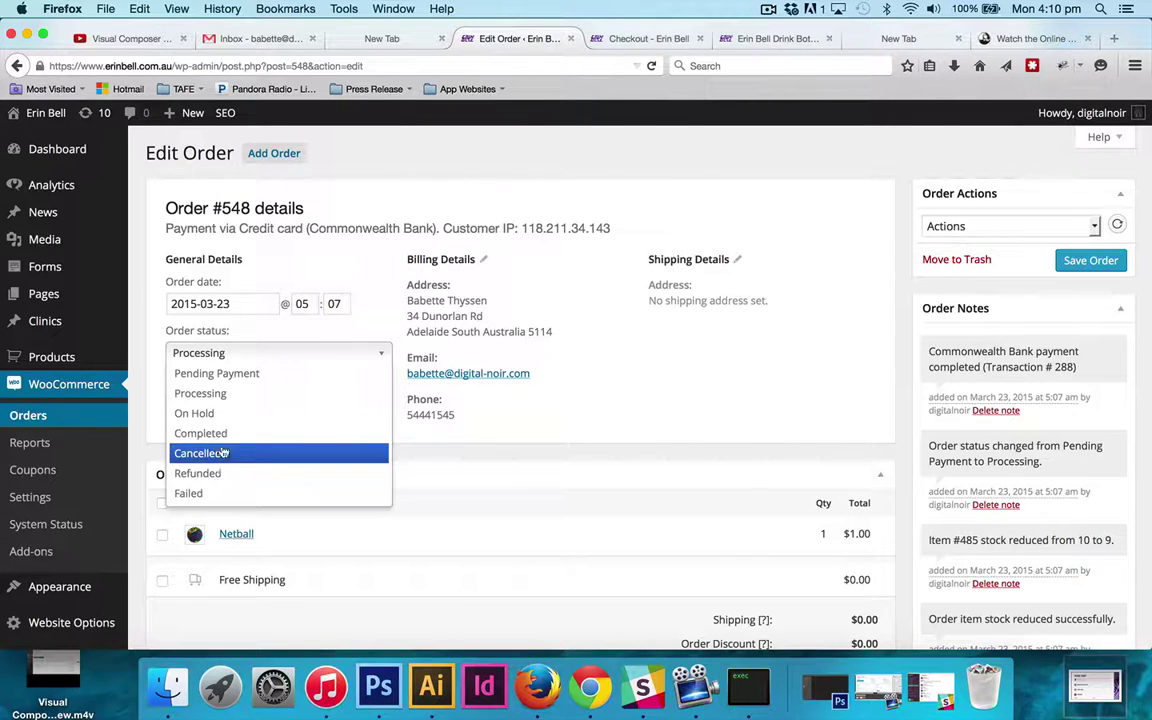
click(518, 463)
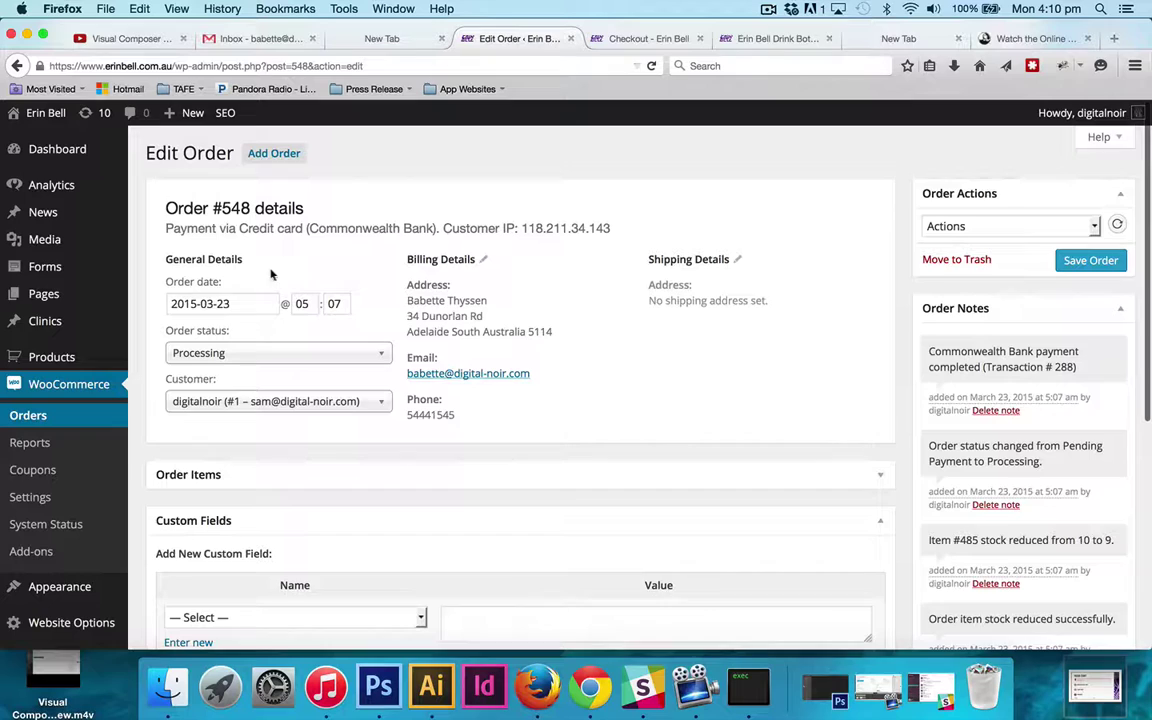
scroll(420, 310, down, 4)
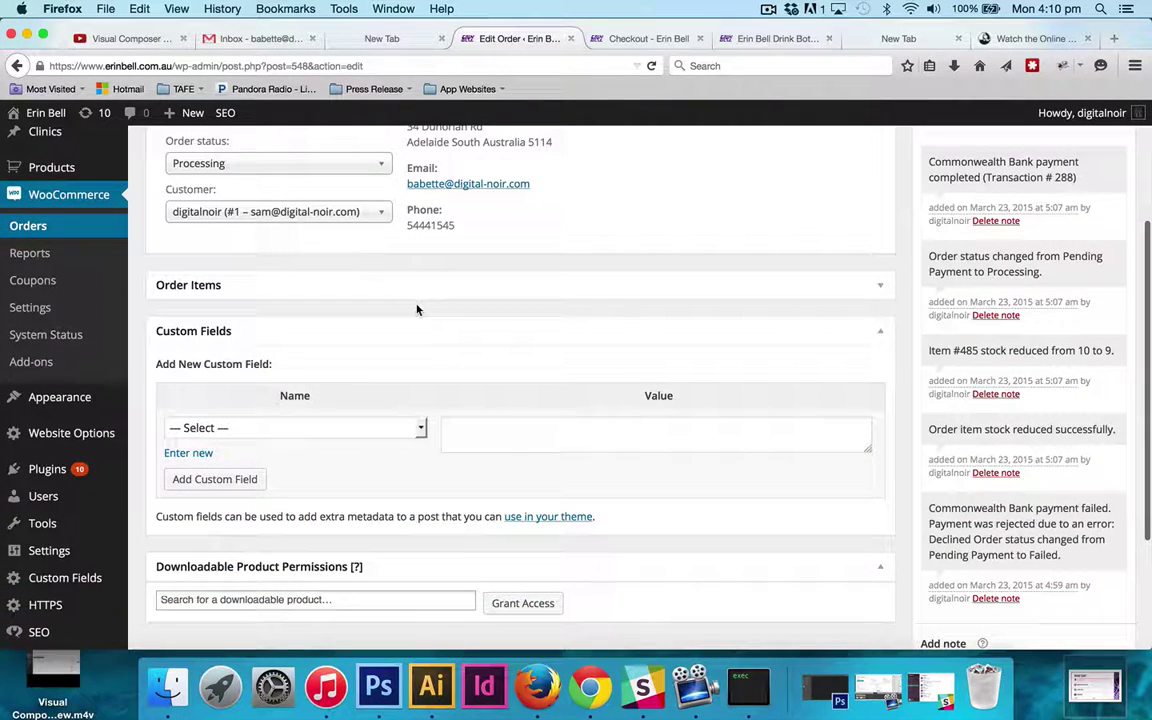
click(407, 286)
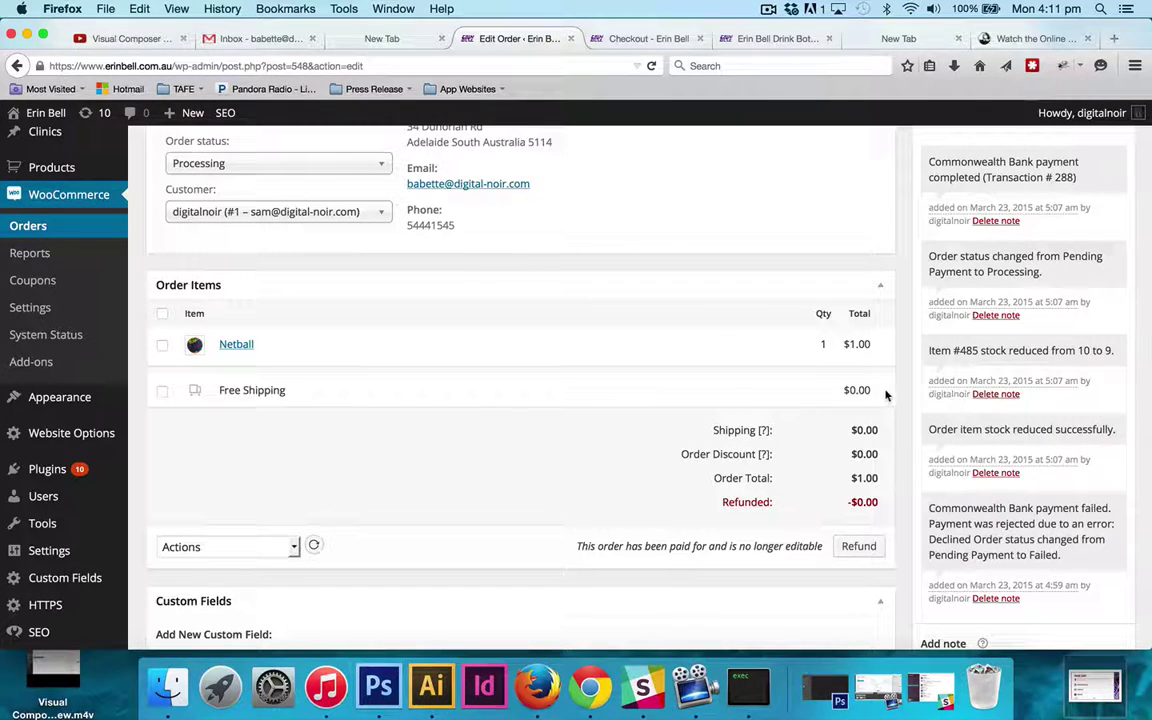
click(881, 282)
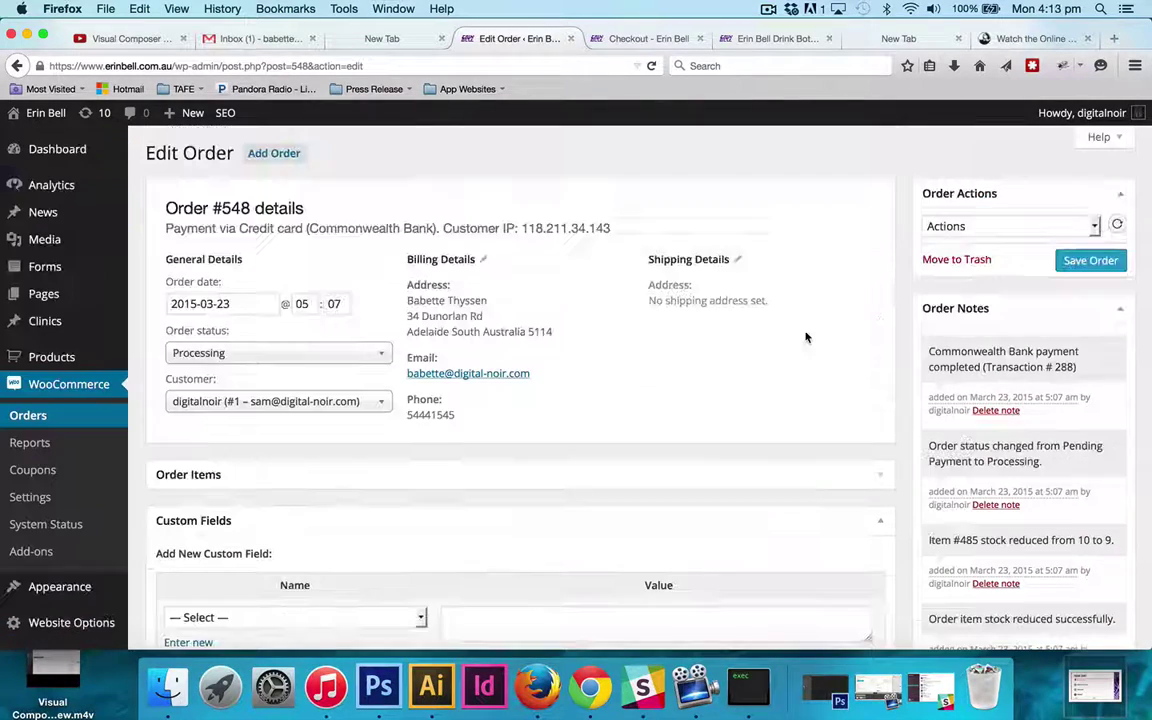
Step: Examine the order notes for the payment, status and stock history of this order
scroll(806, 337, down, 10)
scroll(806, 337, up, 5)
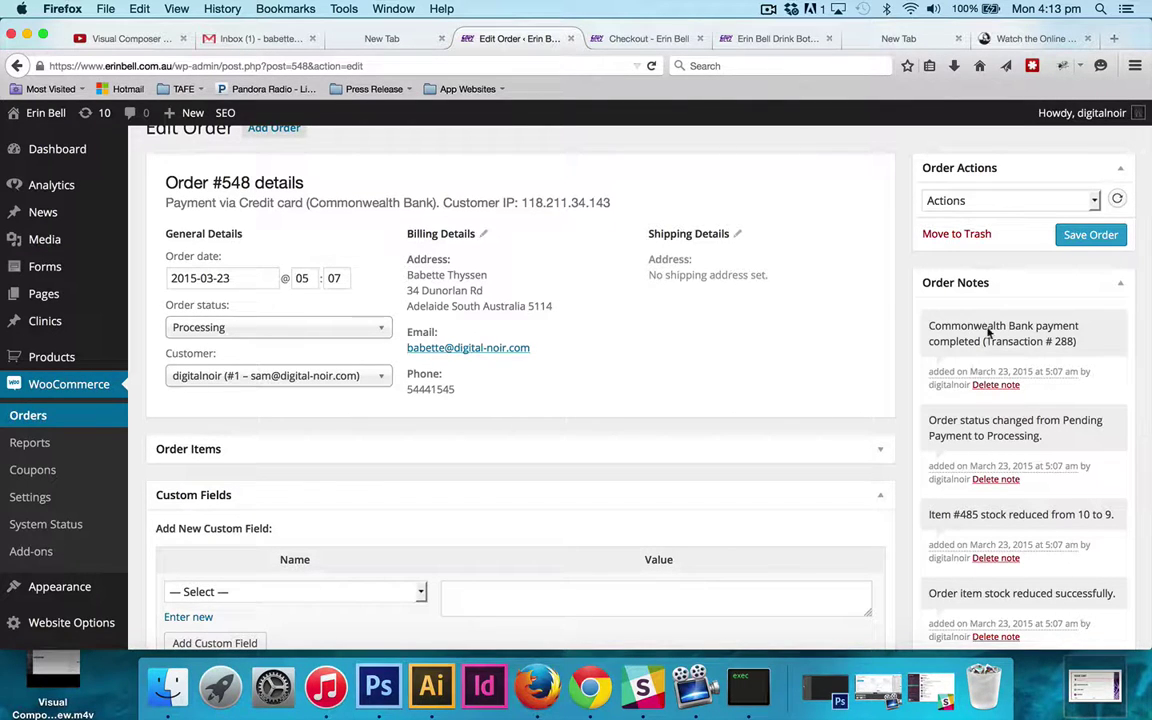
scroll(1024, 505, down, 5)
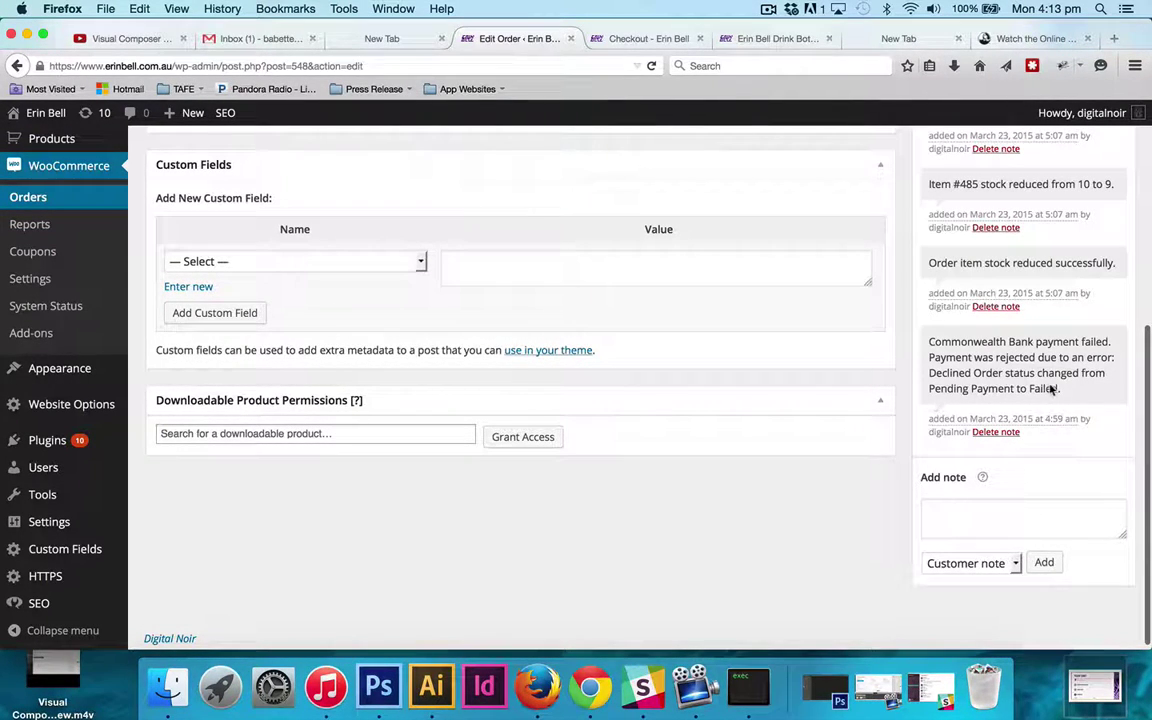
scroll(990, 355, up, 3)
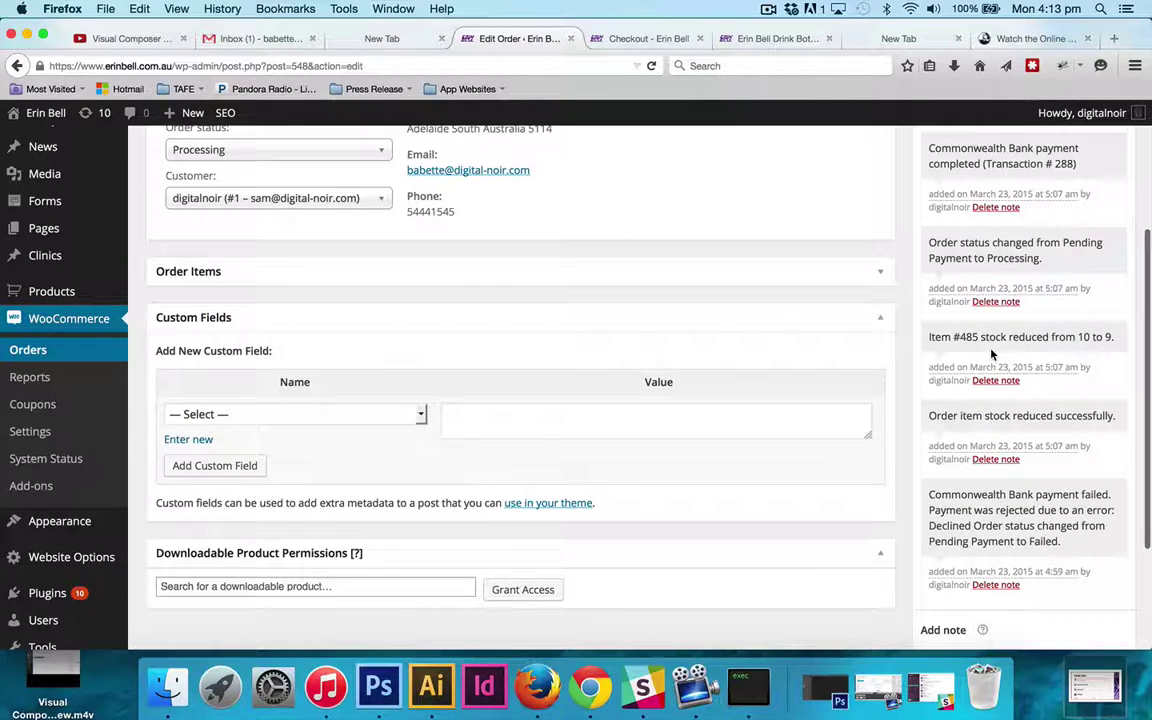
Step: Review the available order actions, including the resendable order emails such as Customer invoice, without choosing one
scroll(988, 360, up, 1)
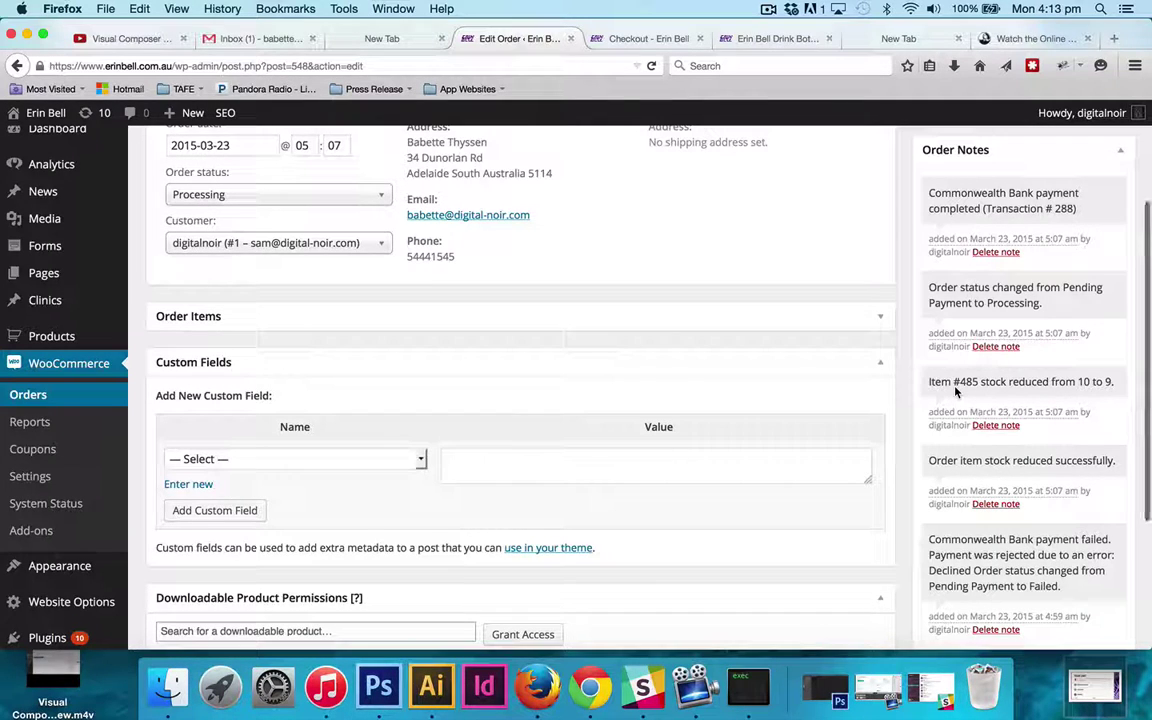
scroll(955, 392, up, 2)
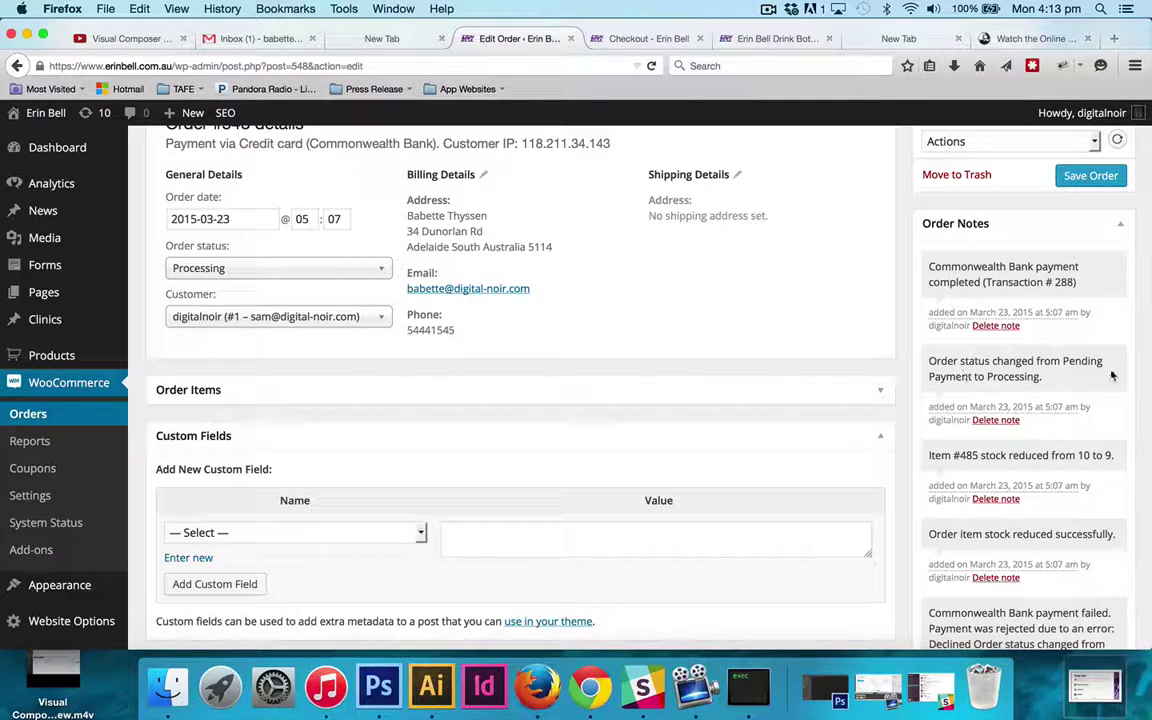
scroll(880, 326, up, 2)
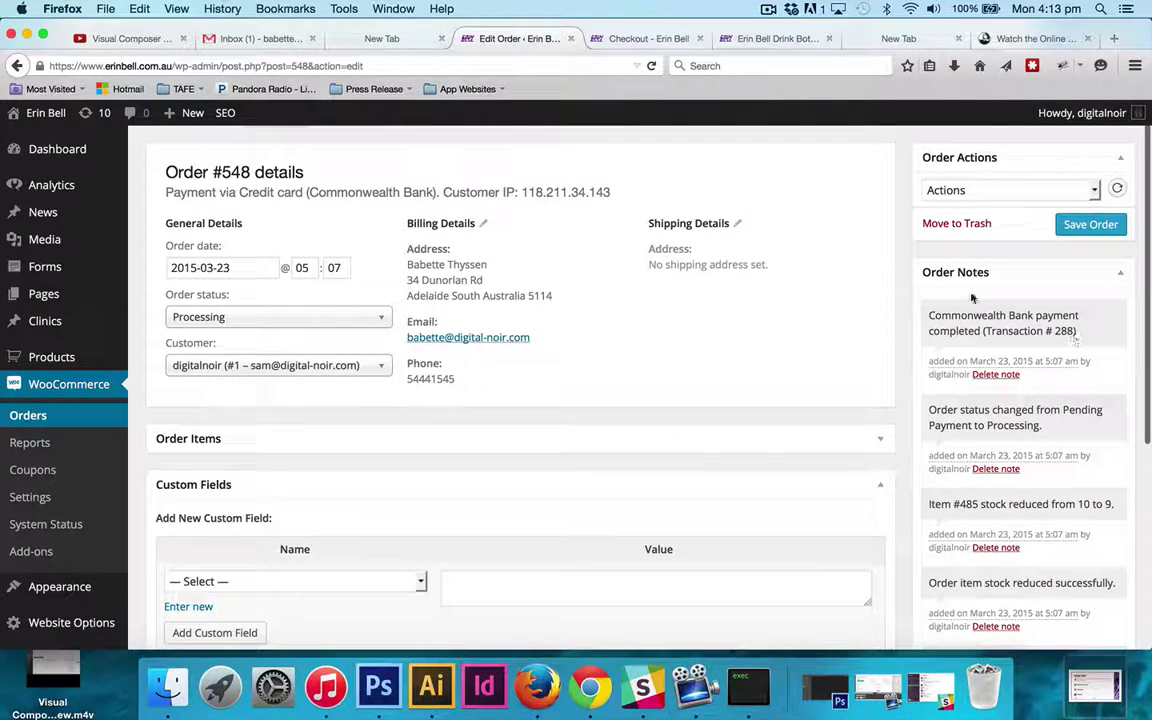
scroll(970, 296, up, 1)
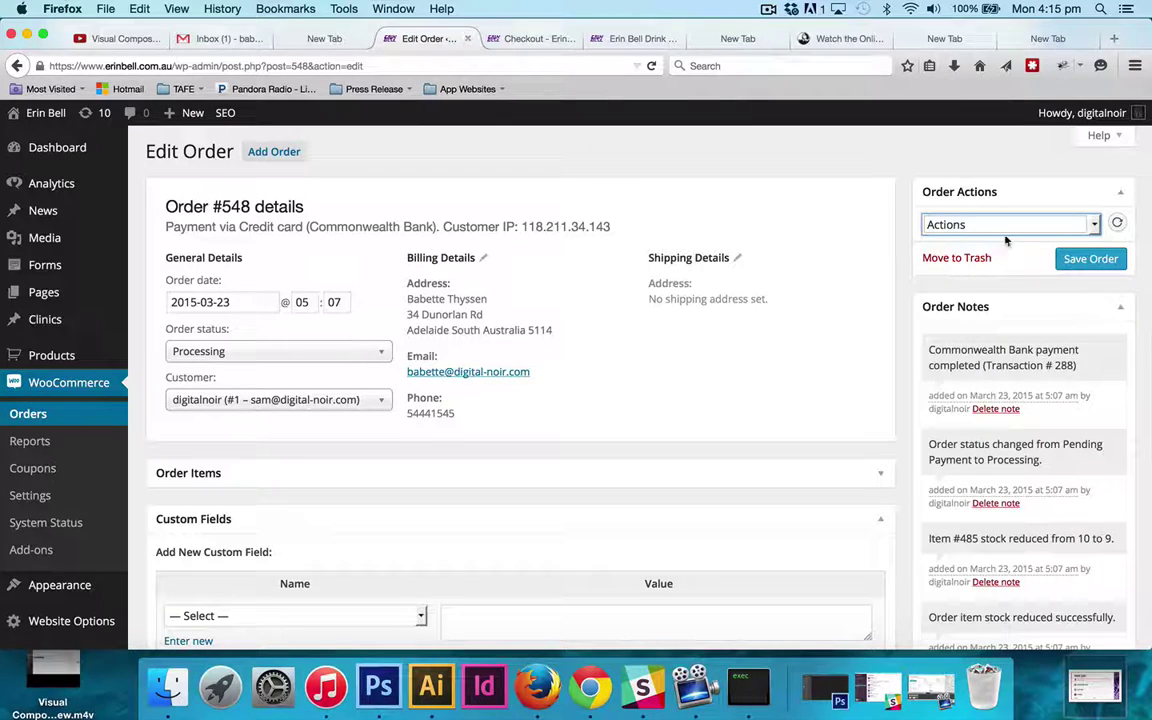
click(1095, 226)
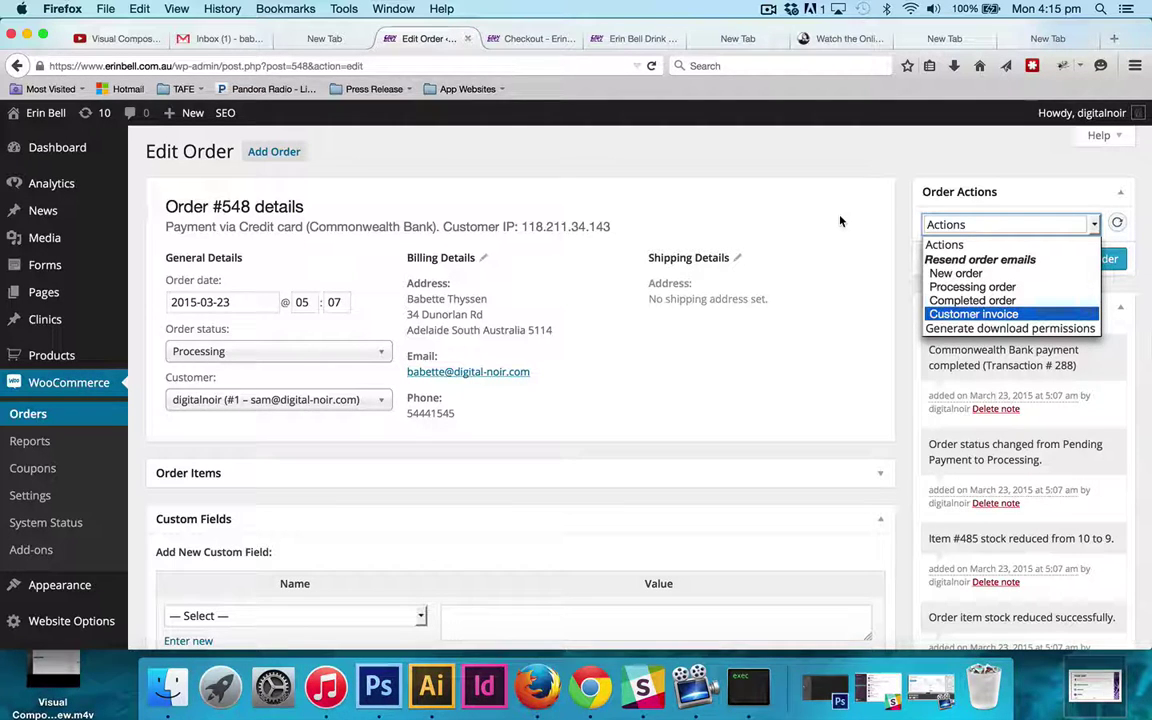
key(Escape)
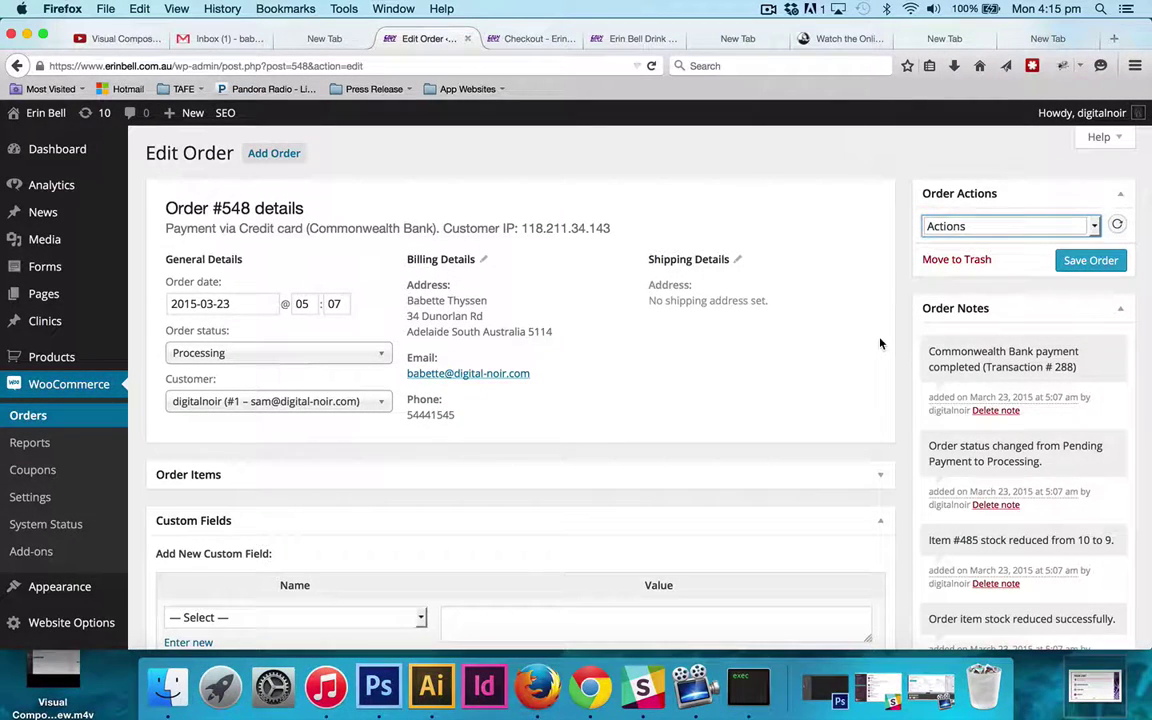
Step: Examine the order's Add note area with its Customer note type, along with the custom fields and downloadable product permissions, leaving the note empty
scroll(880, 343, down, 6)
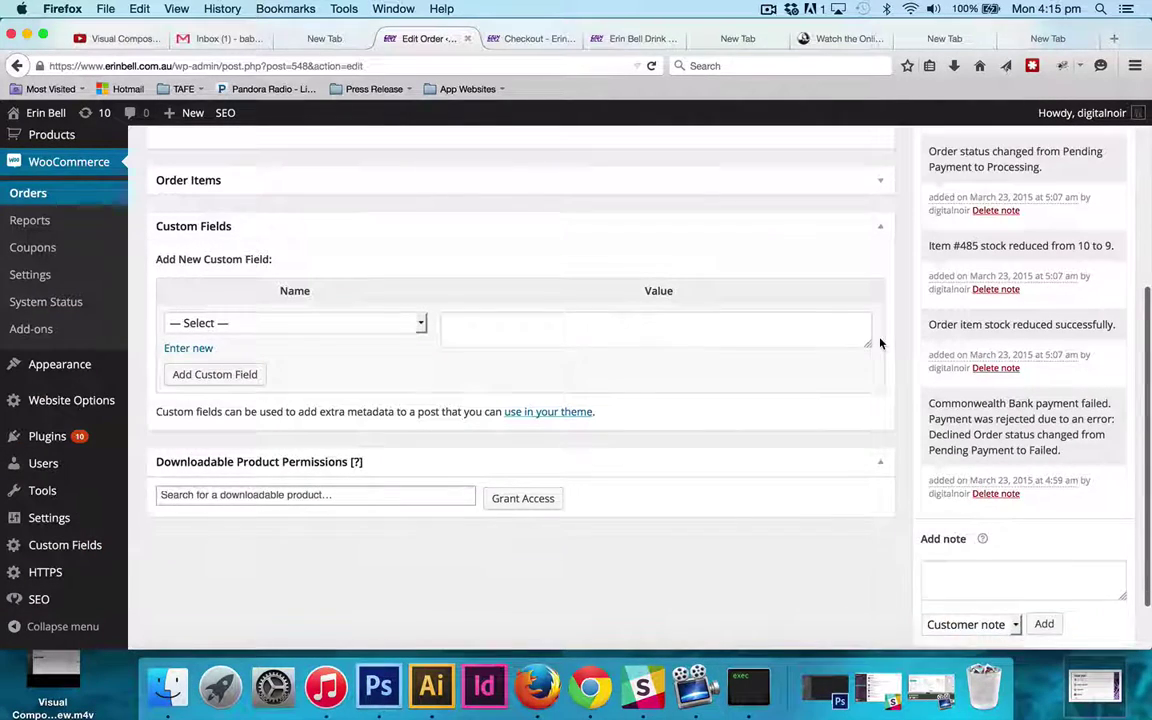
click(937, 505)
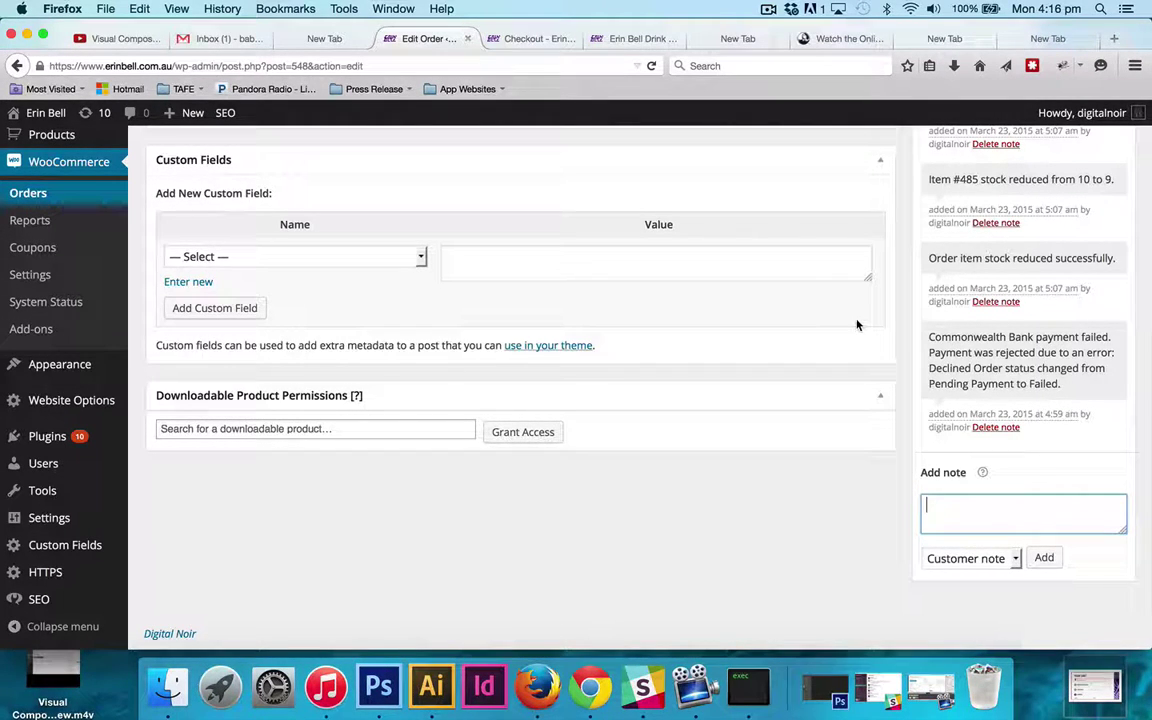
scroll(857, 325, up, 3)
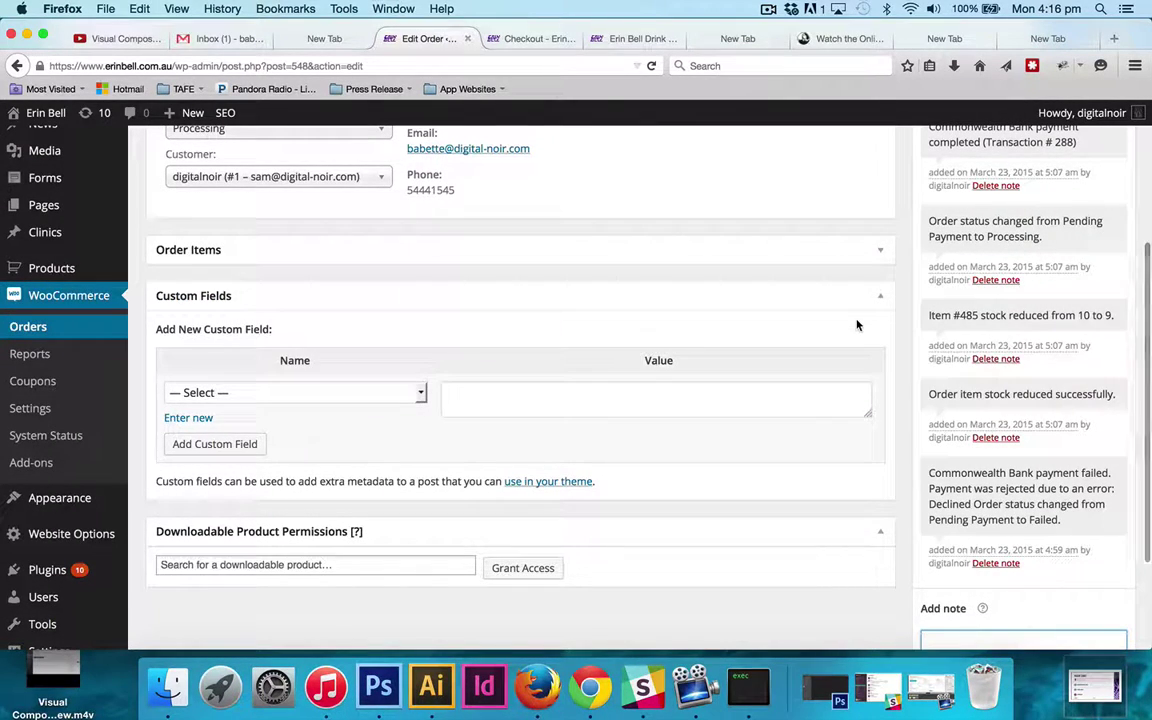
scroll(857, 325, down, 3)
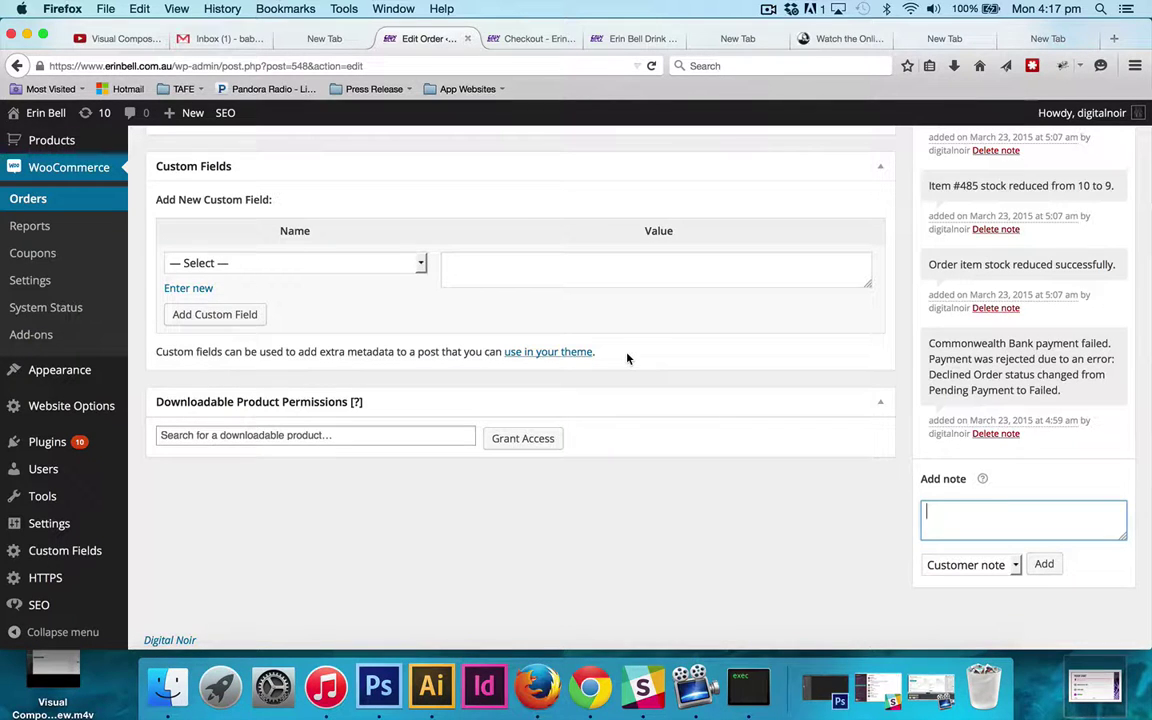
Step: Return to the WooCommerce order list and open the $55.50 order dated 2015/03/20
click(30, 199)
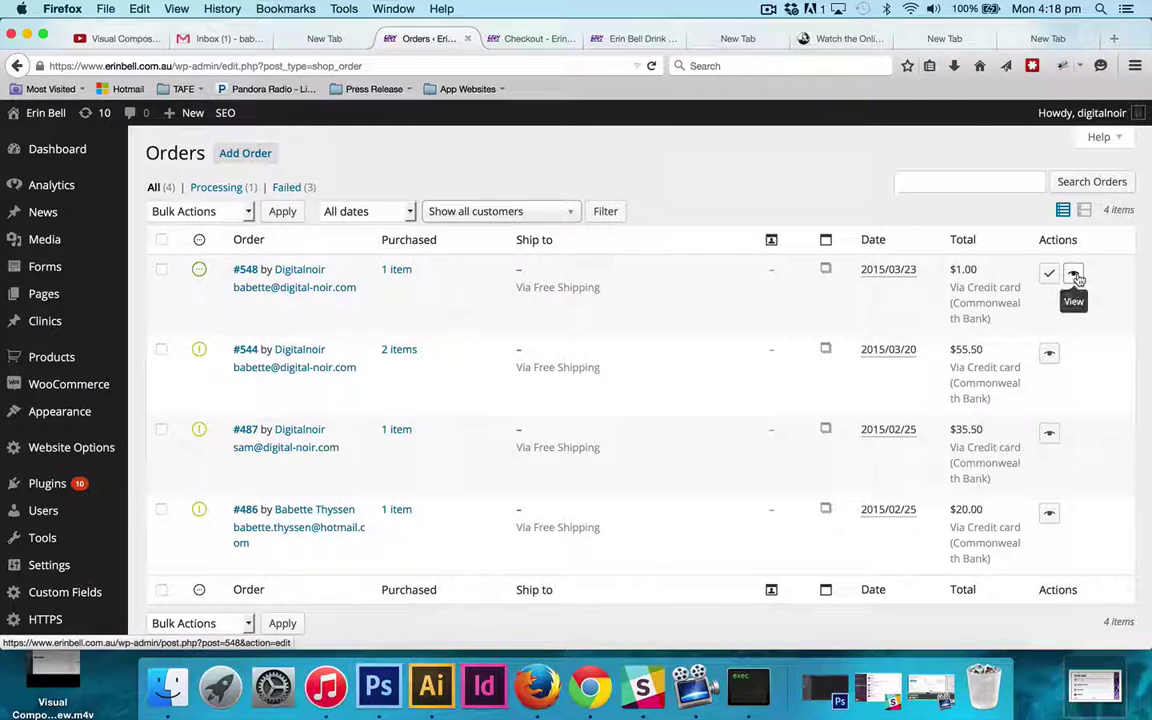
click(1048, 355)
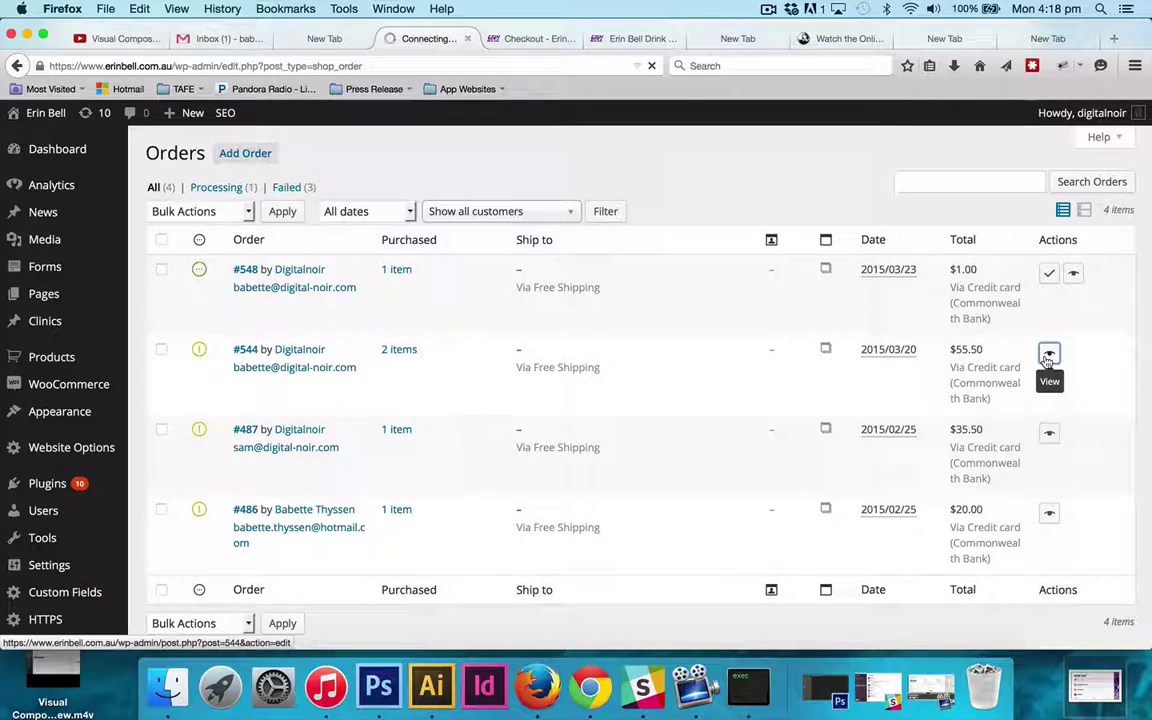